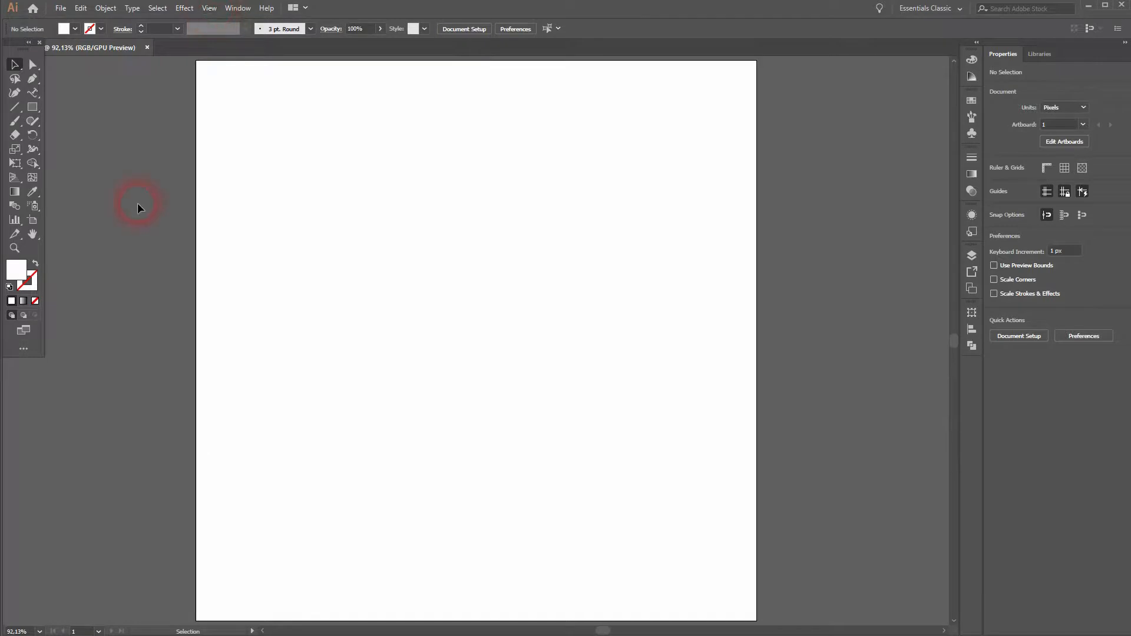
Step: Set the default appearance for new shapes to no fill with a black stroke
click(36, 266)
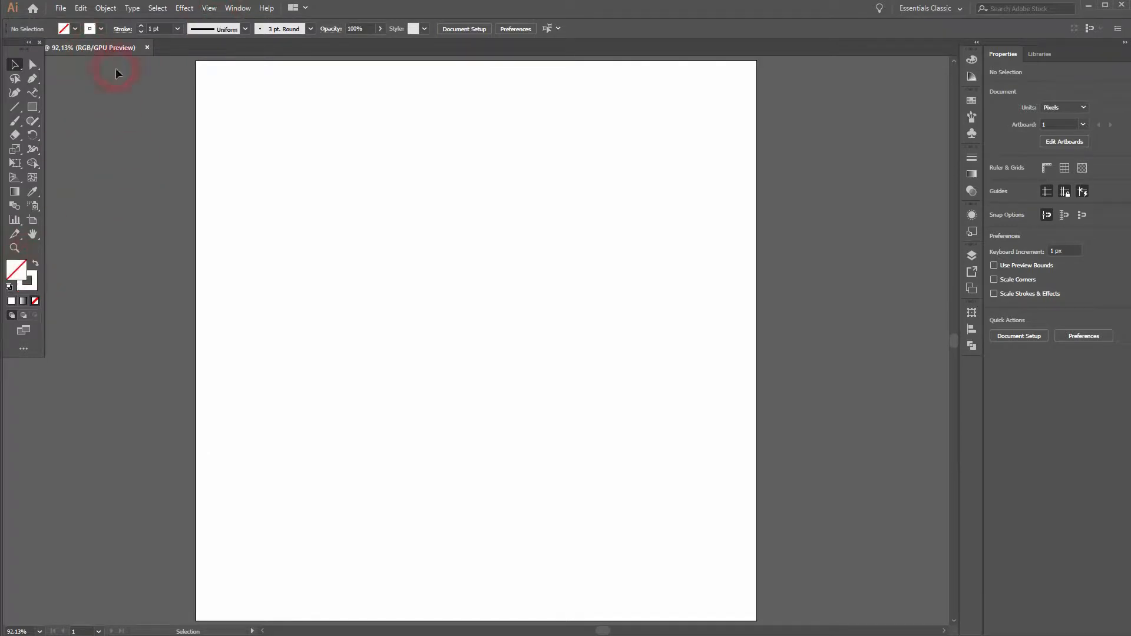
click(95, 26)
click(48, 51)
click(124, 212)
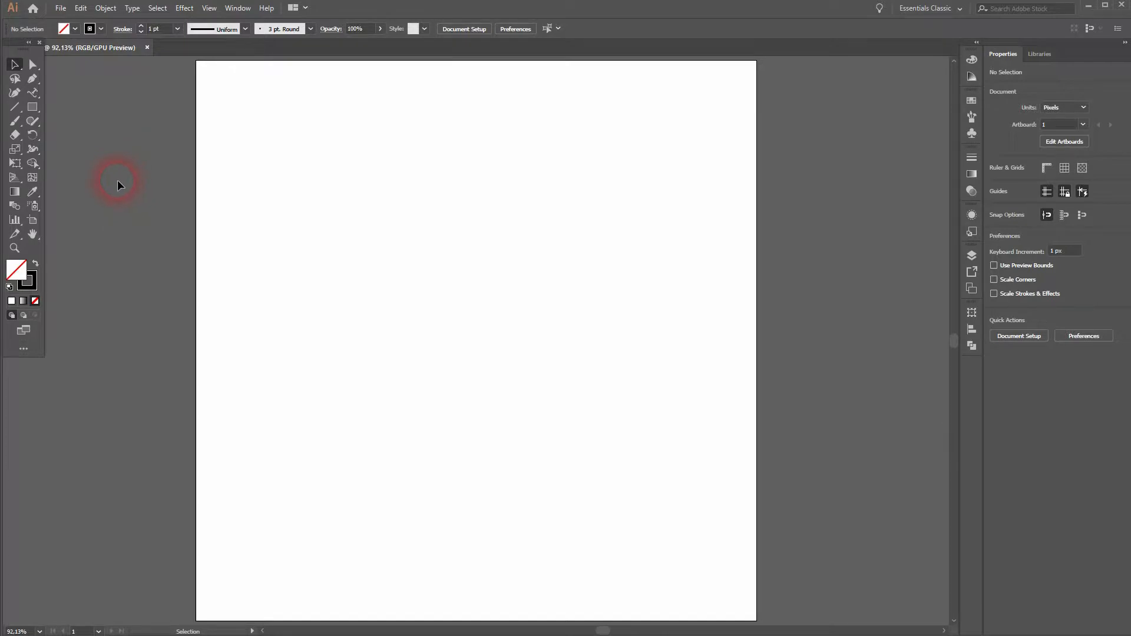
Step: Draw a rectangle about 424 px wide mid-artboard and a smaller one, about 239 by 62 px, overlapping its top edge
drag(28, 108, 61, 109)
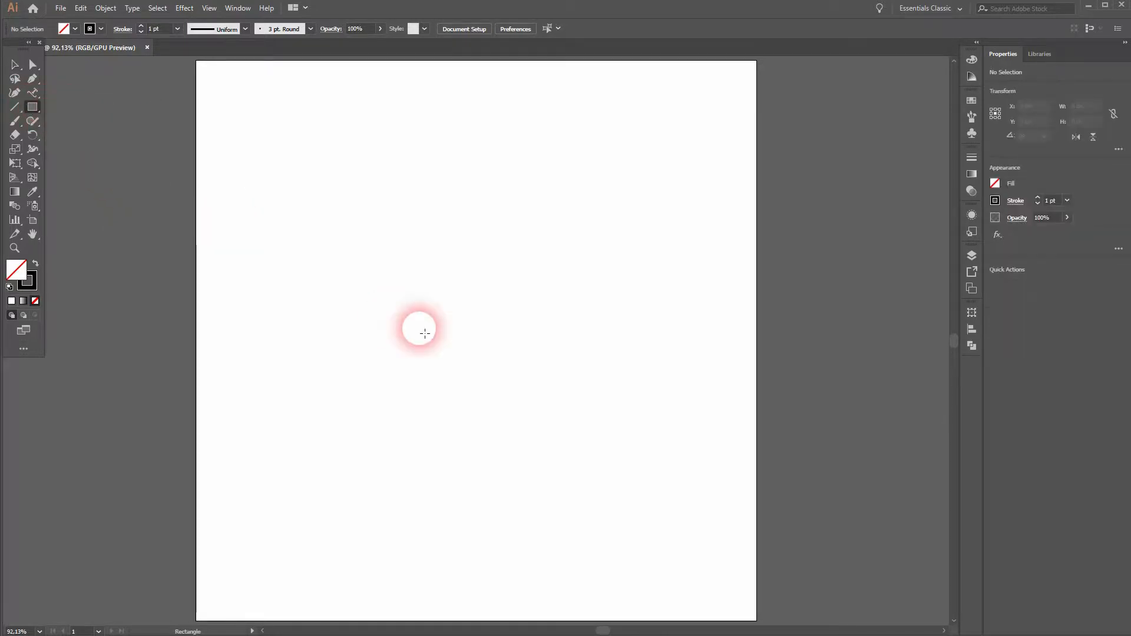
drag(322, 288, 622, 398)
key(ctrl+shift+a)
drag(388, 268, 556, 312)
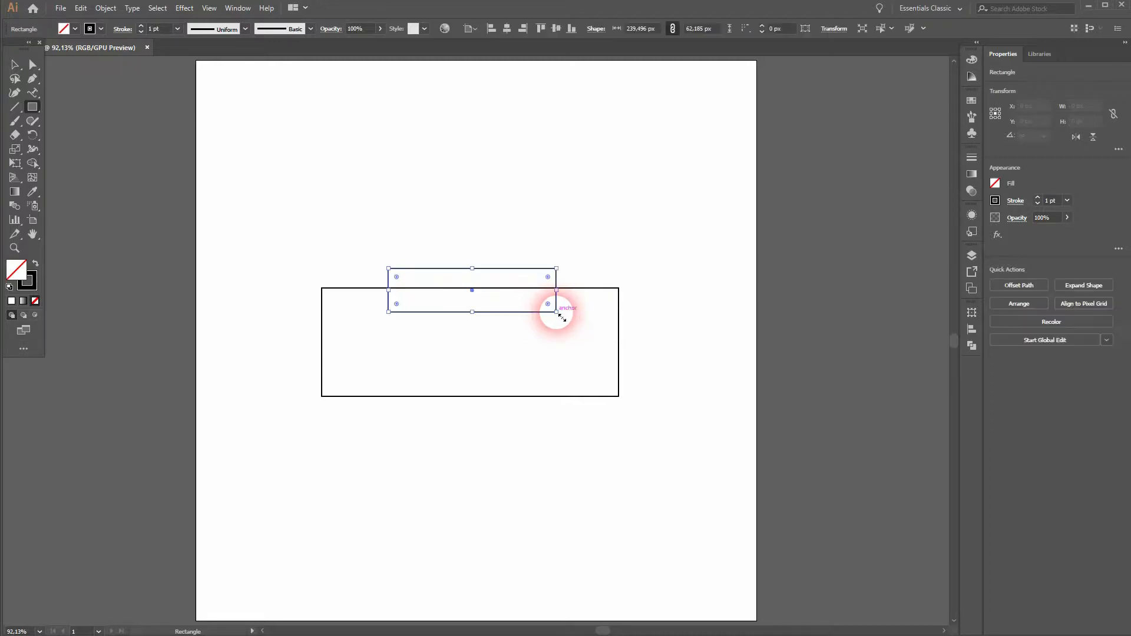
Step: Select both rectangles and align their horizontal centers to the artboard
key(v)
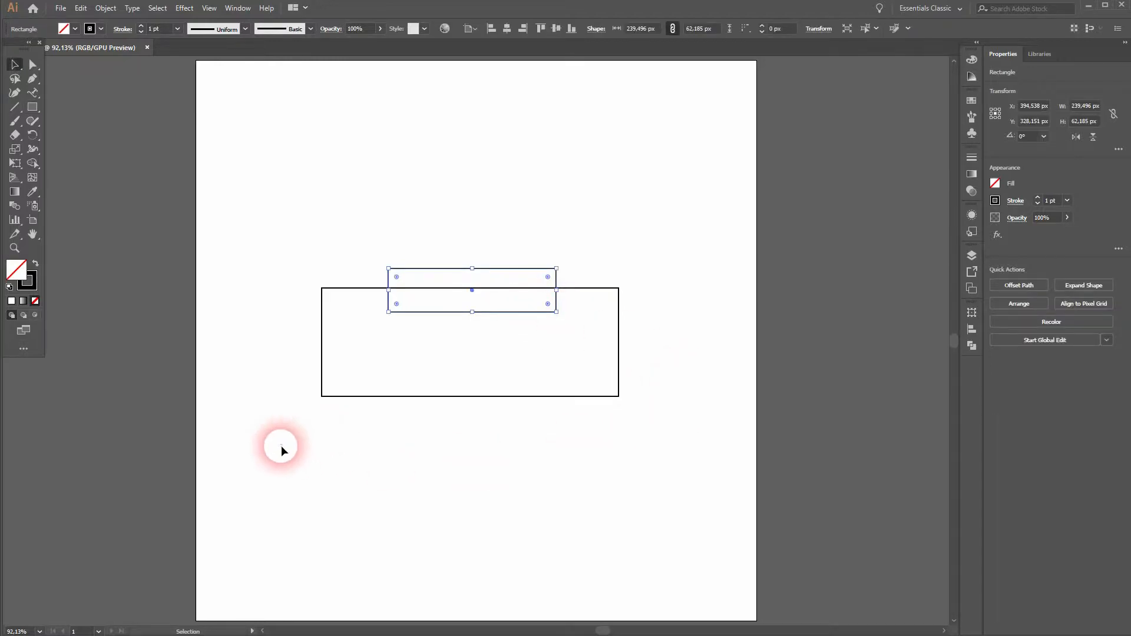
drag(298, 446, 747, 177)
click(507, 29)
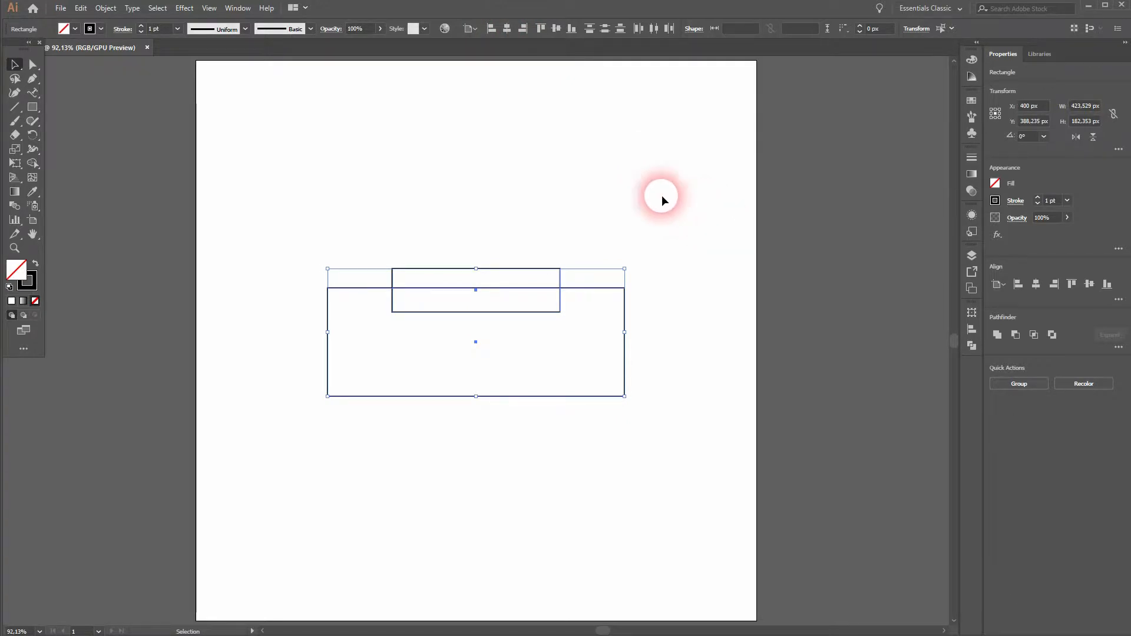
Step: Merge the two overlapping rectangles into a single outline with the Pathfinder Unite operation and deselect it
click(238, 7)
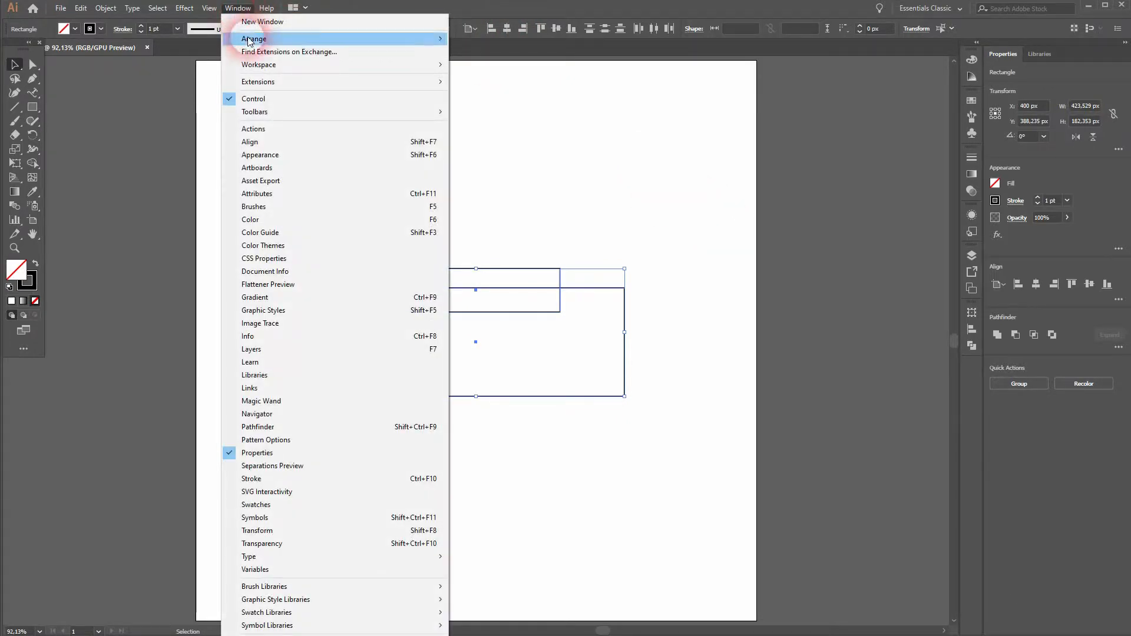
click(366, 426)
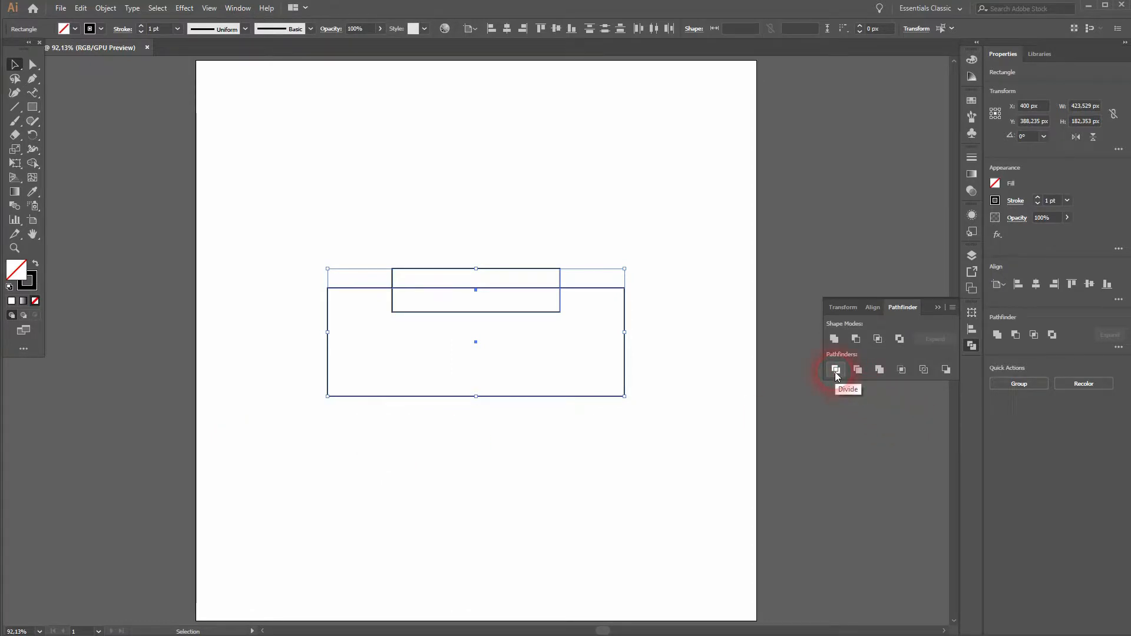
click(835, 339)
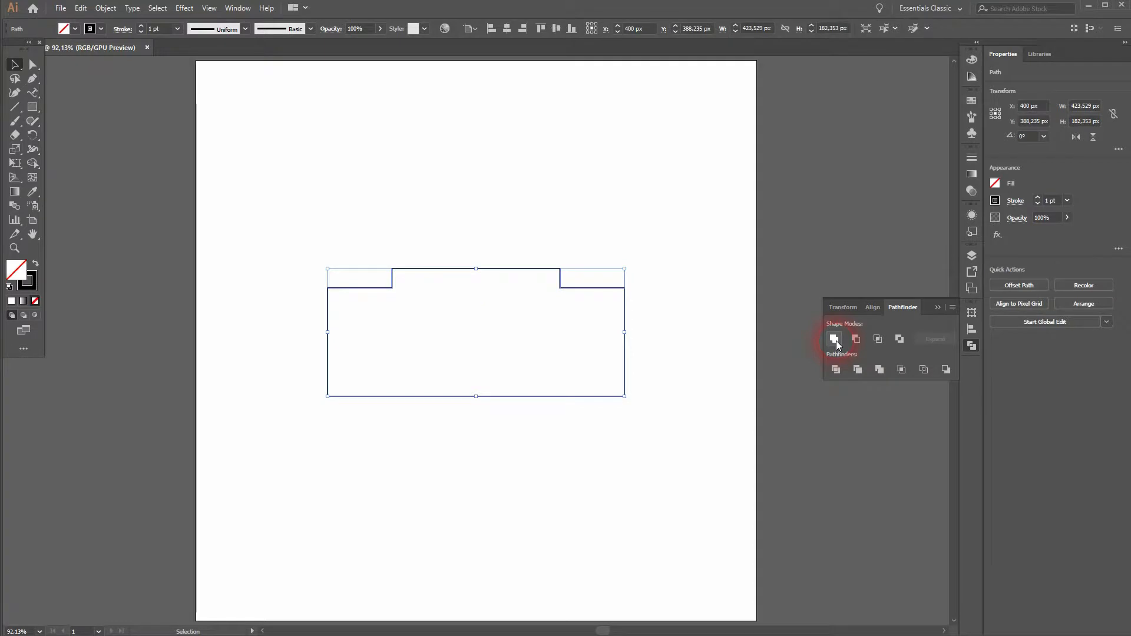
click(937, 311)
click(971, 348)
click(933, 302)
click(663, 434)
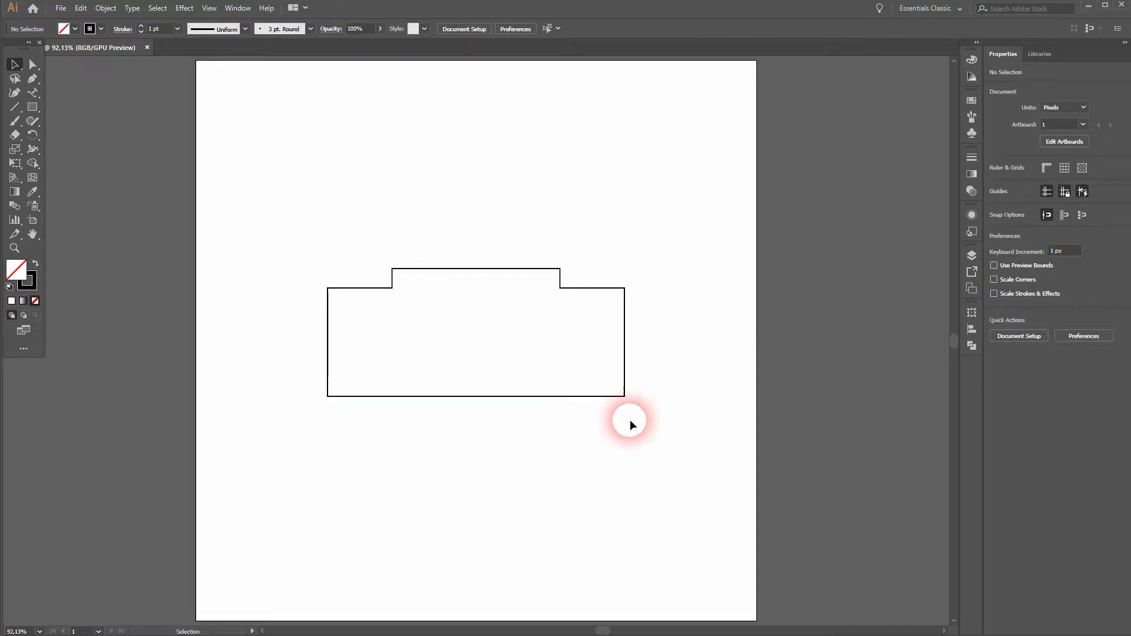
Step: Slightly round all corners of the merged outline at once using its live corners
key(a)
drag(285, 454, 702, 186)
scroll(401, 279, up, 2)
drag(397, 273, 397, 274)
click(843, 229)
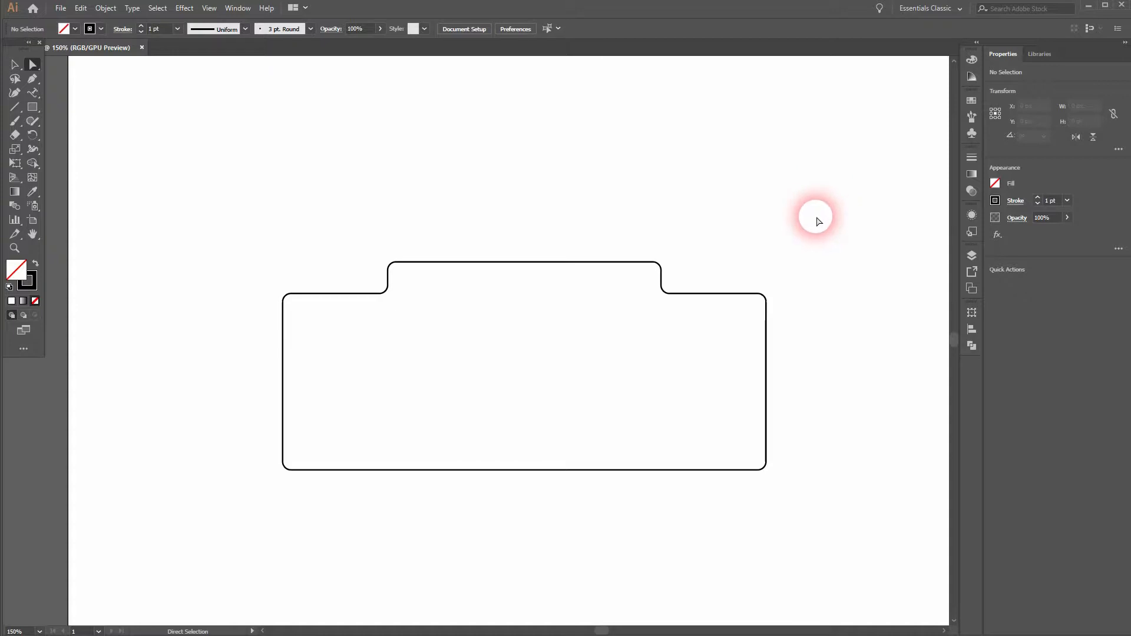
Step: Taper the rounded shape toward its bottom edge symmetrically with Free Transform's Perspective Distort
key(v)
drag(318, 229, 647, 459)
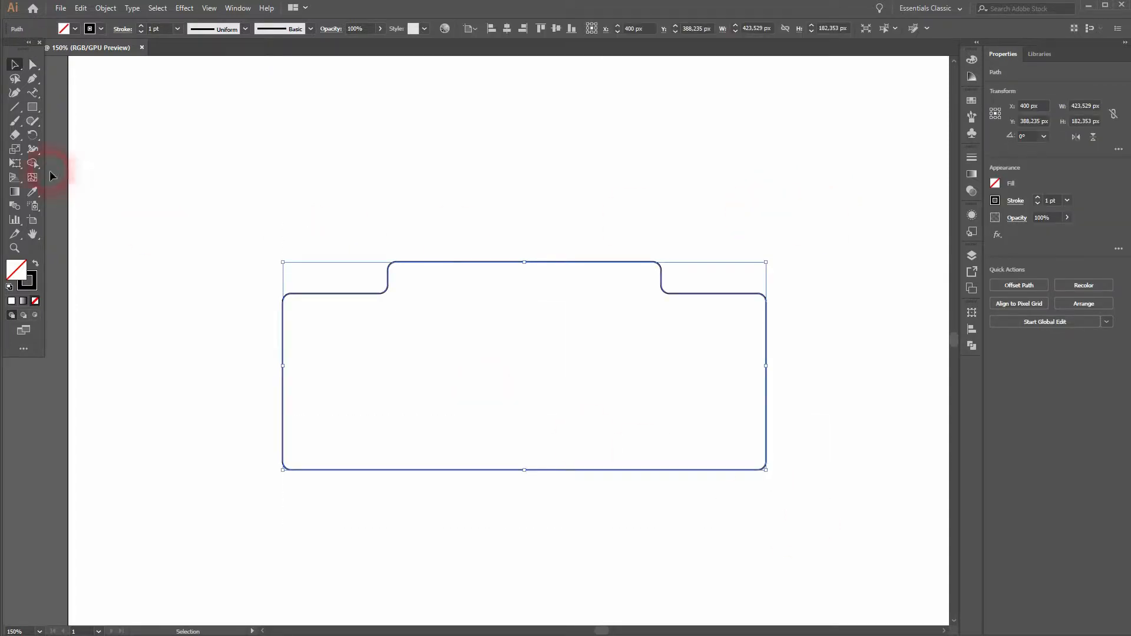
key(e)
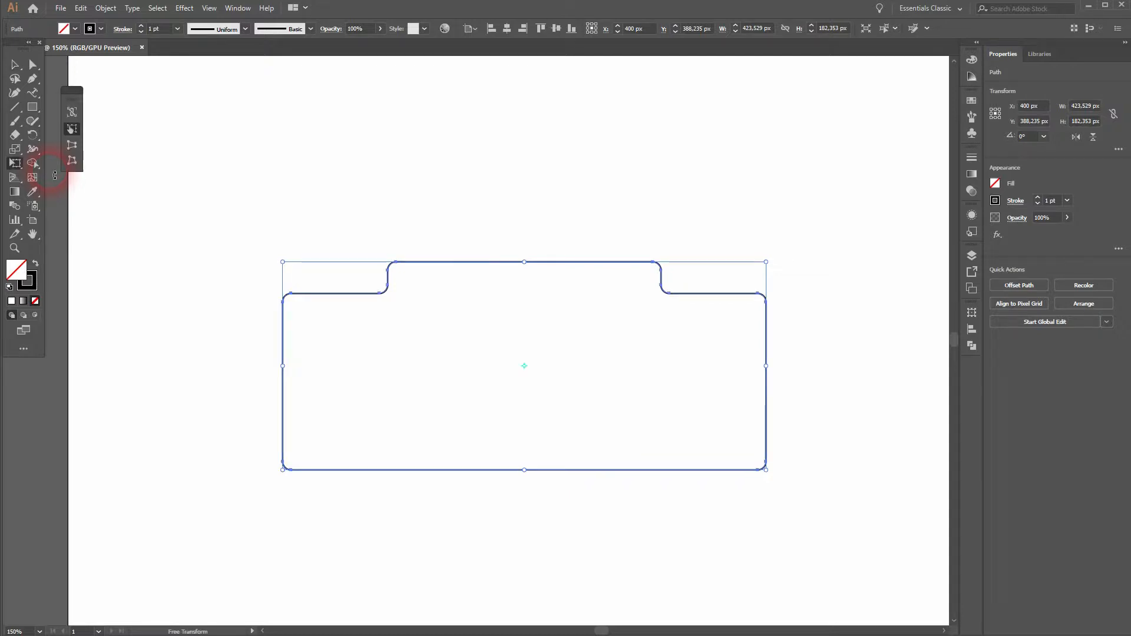
click(16, 163)
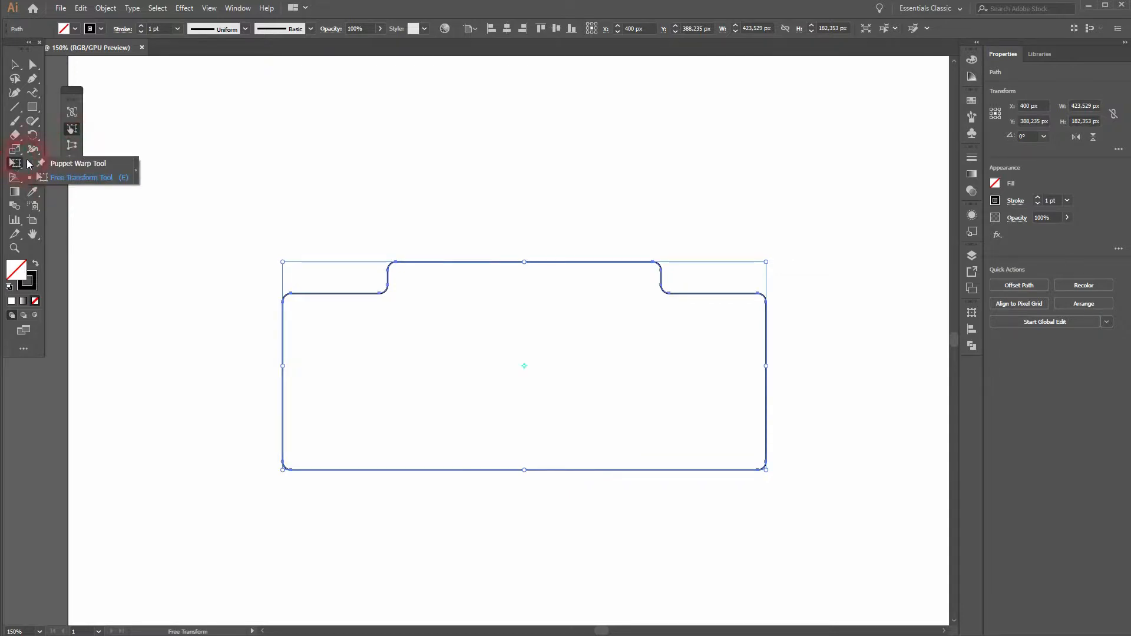
click(42, 164)
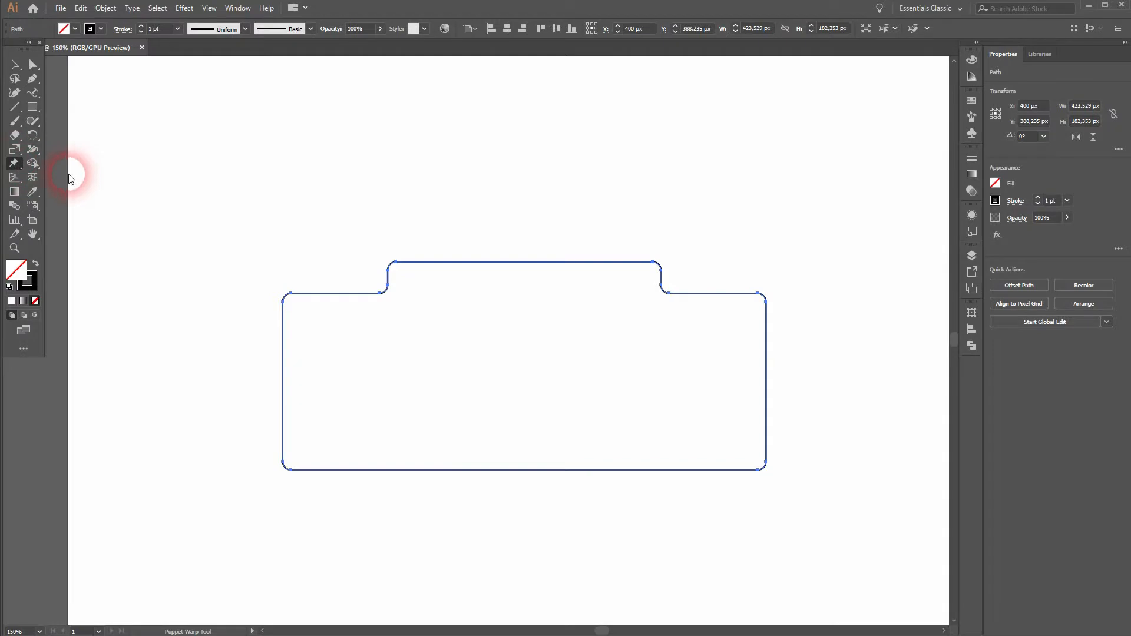
click(16, 165)
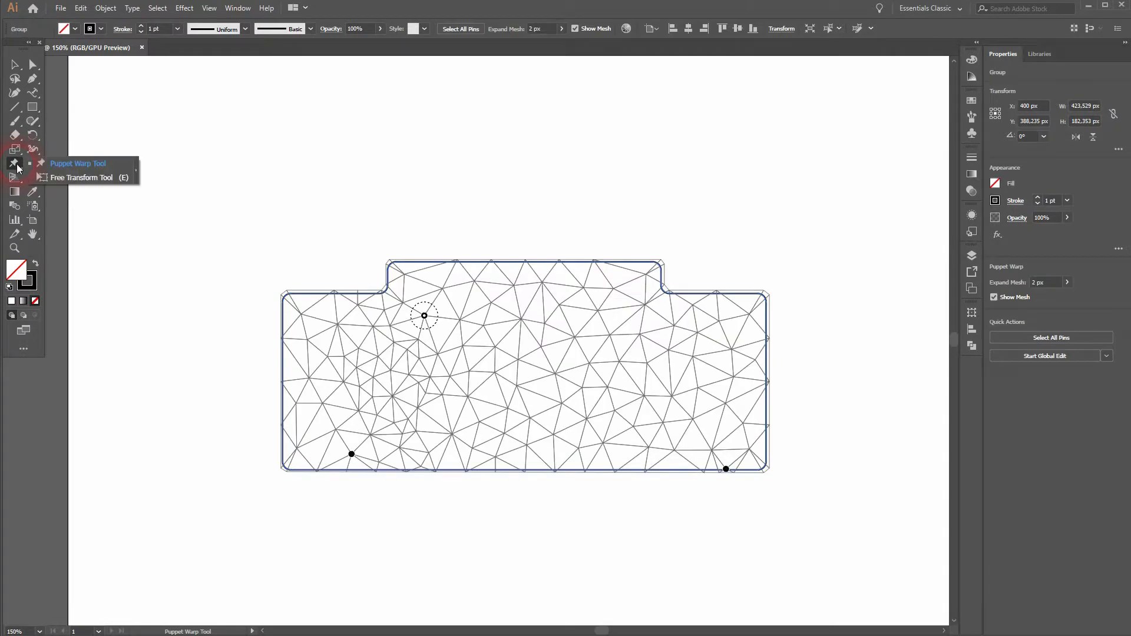
click(59, 178)
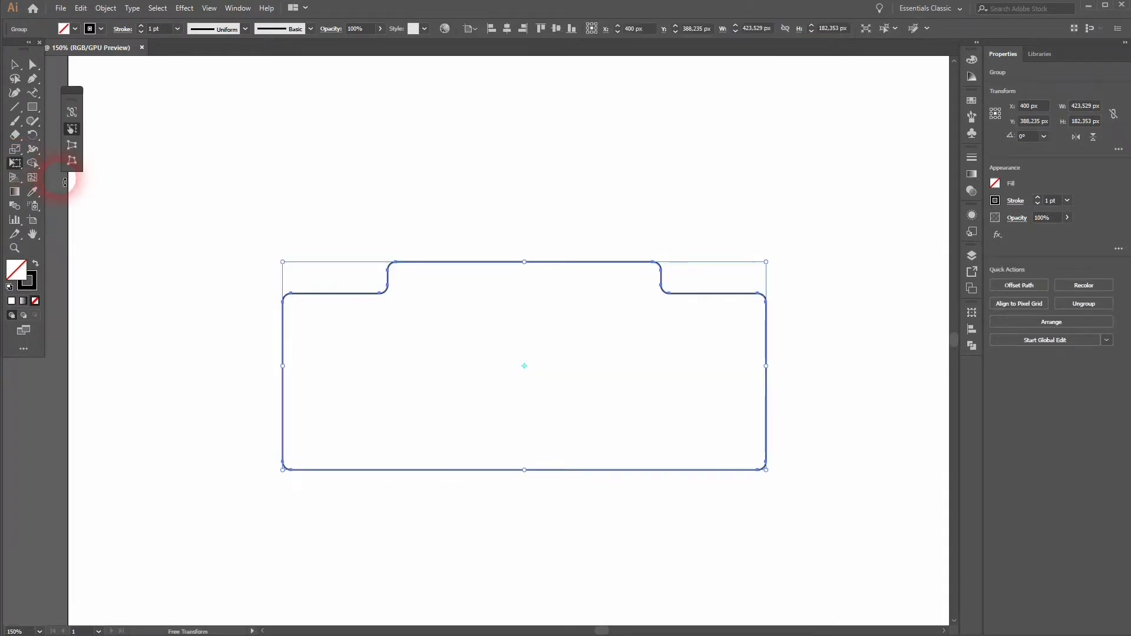
click(73, 147)
drag(284, 469, 303, 469)
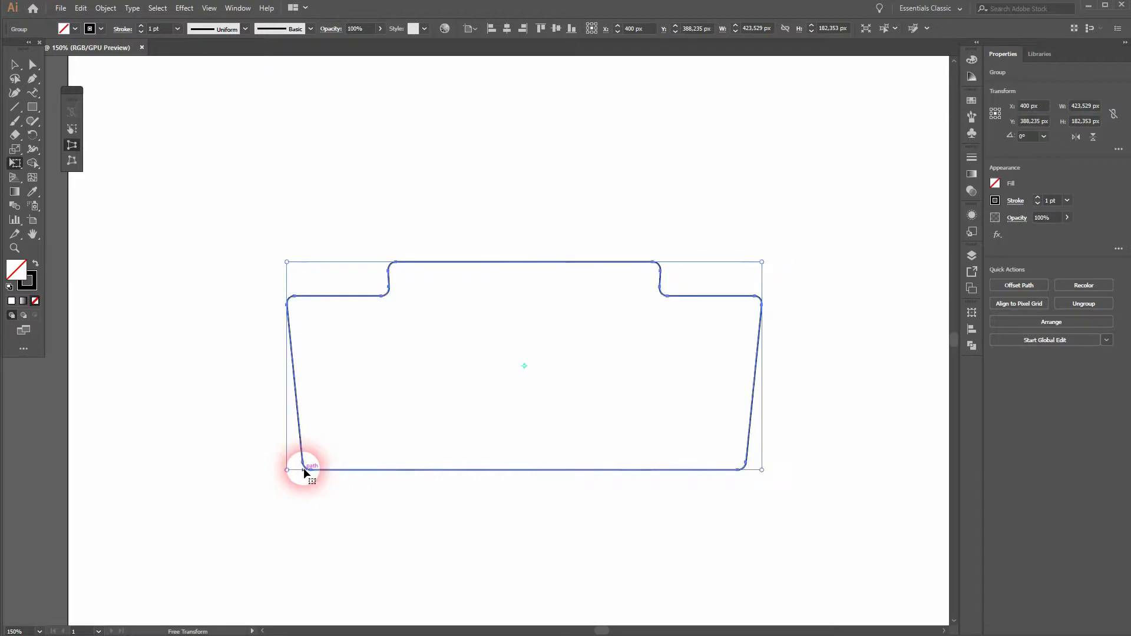
key(v)
click(235, 492)
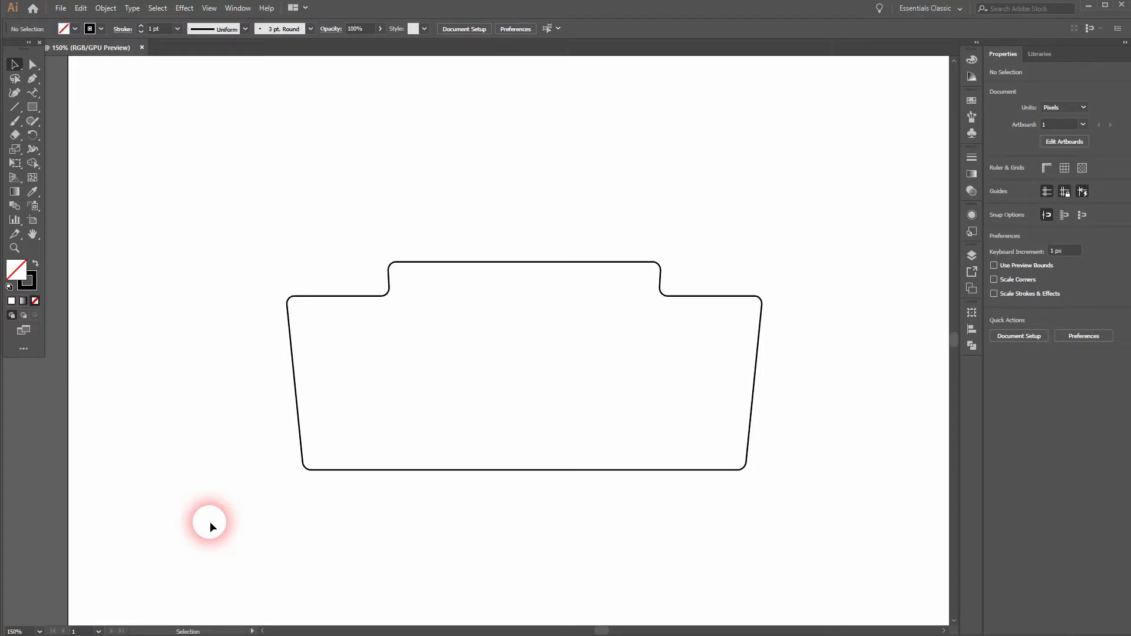
Step: Bend the shape's top edge upward into a shallow arch with the Anchor Point tool, for an overall height of about 197 px
drag(244, 503, 746, 257)
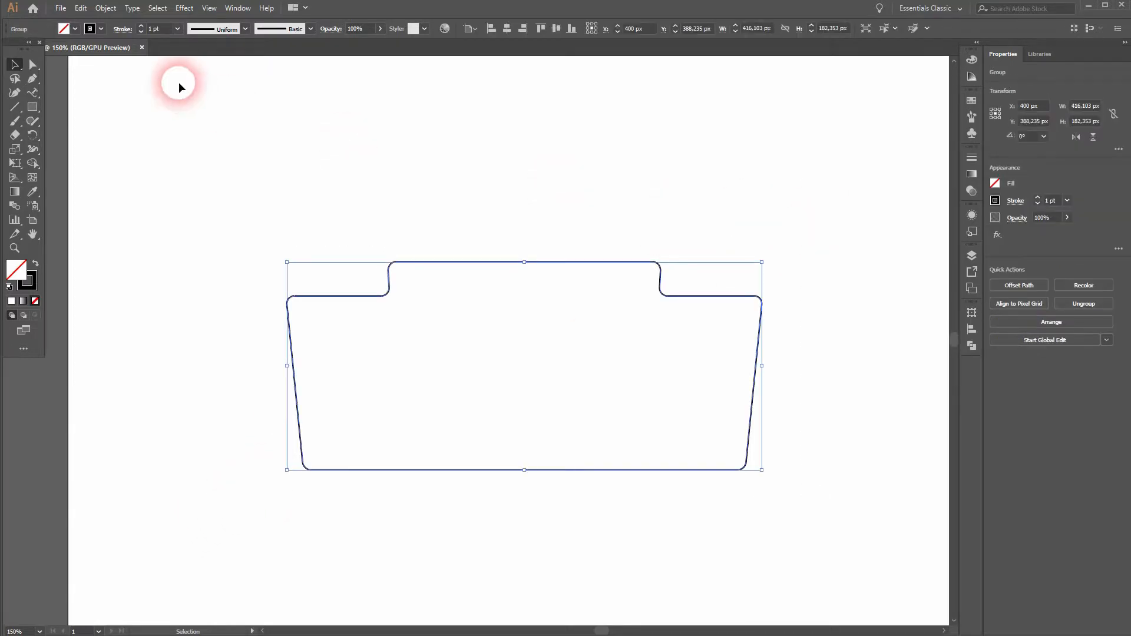
drag(30, 82, 94, 116)
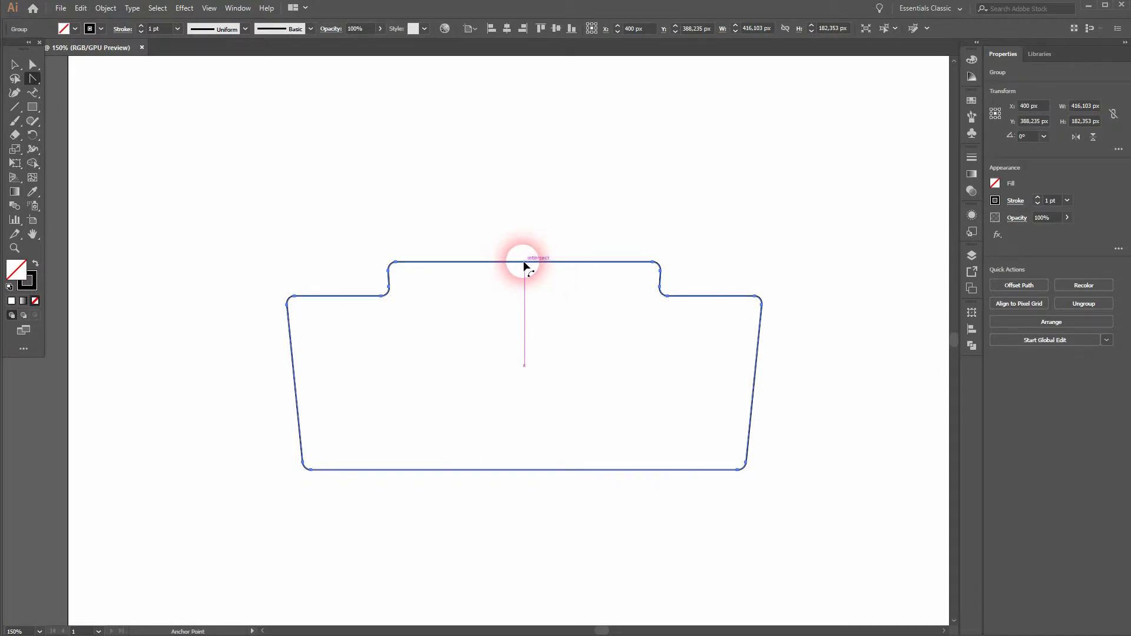
drag(525, 265, 526, 245)
key(v)
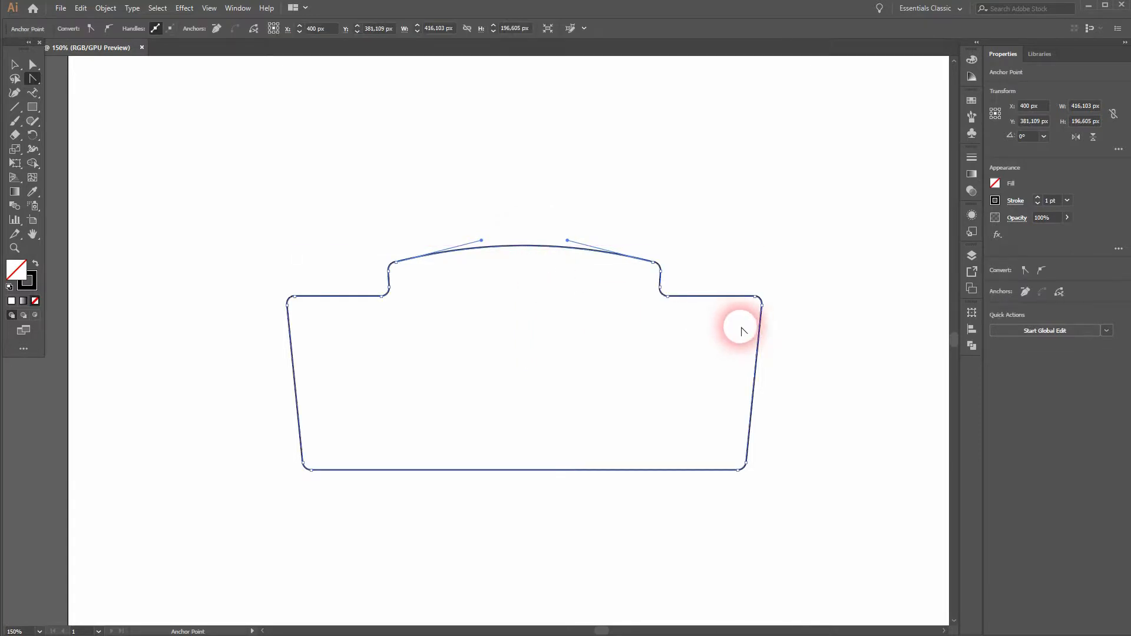
click(593, 580)
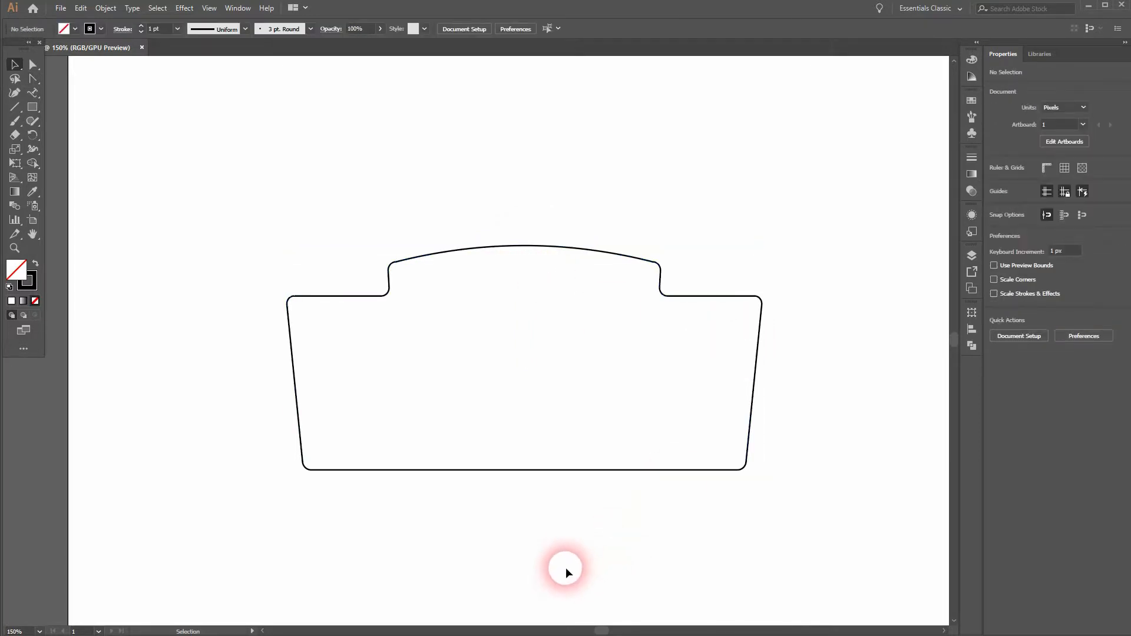
key(a)
drag(361, 241, 804, 126)
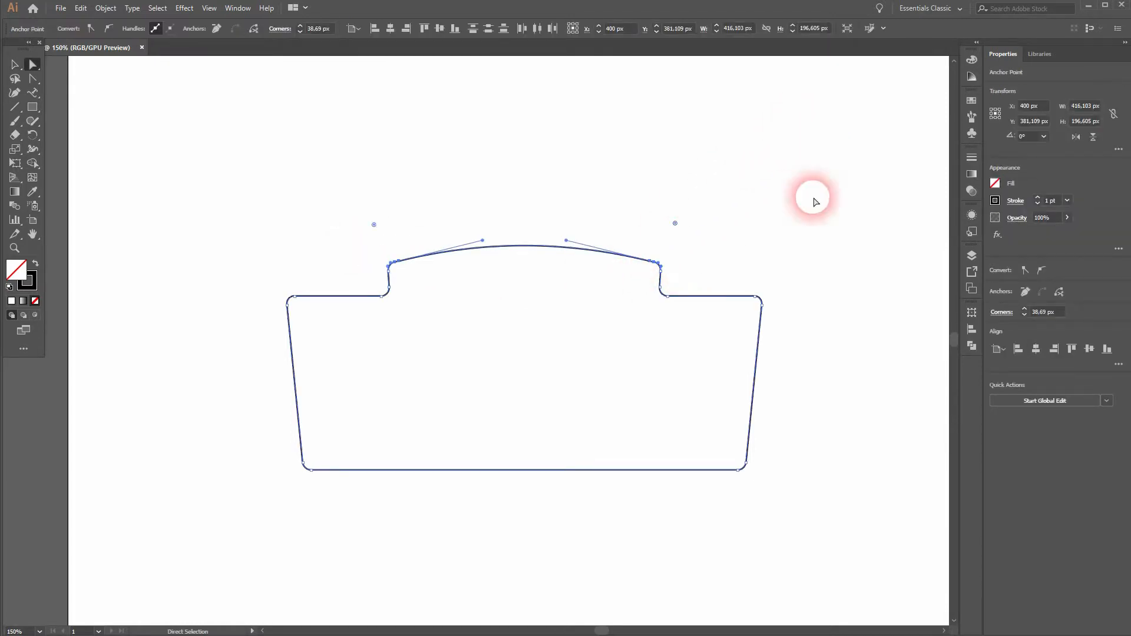
click(862, 271)
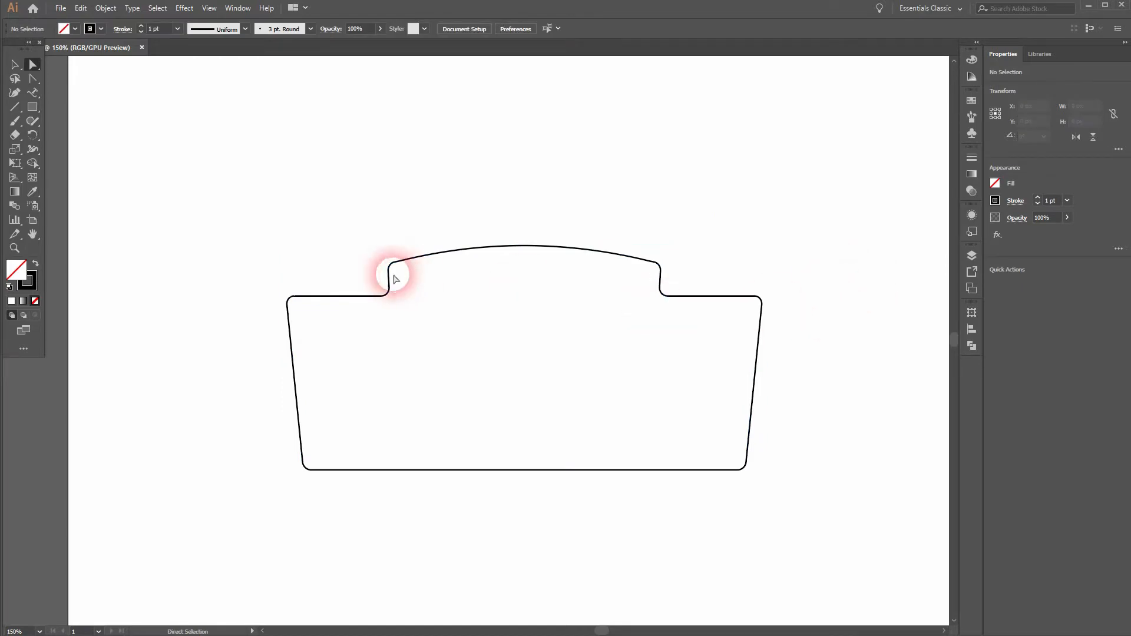
Step: Swap the shape's stroke for a fill and color it red (R=237 G=28 B=36)
key(v)
drag(239, 214, 808, 521)
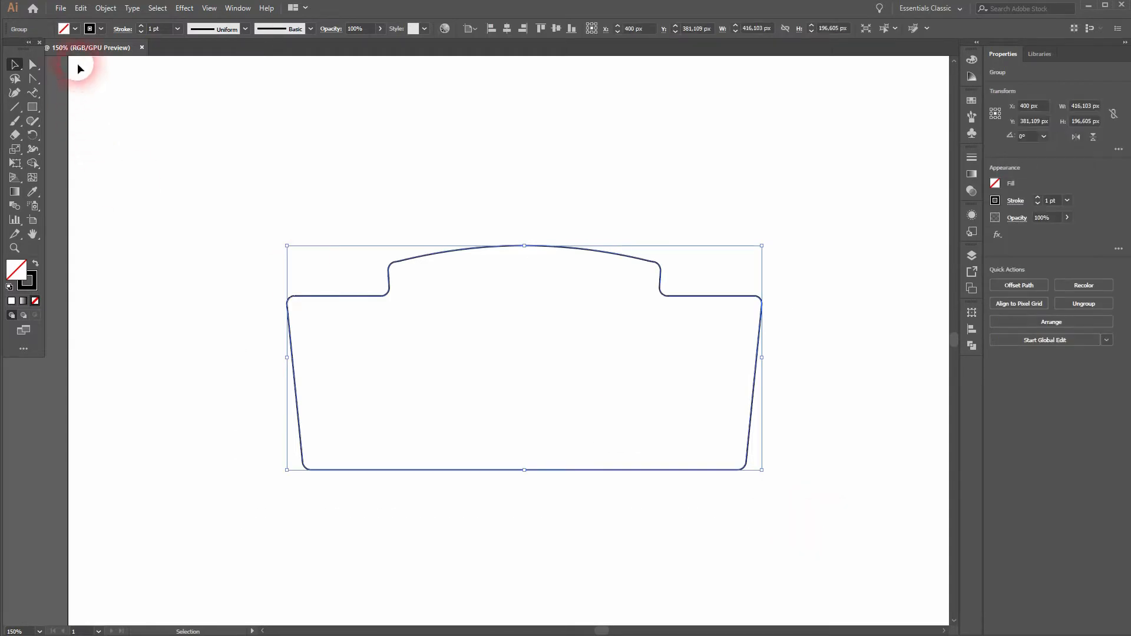
click(35, 263)
click(75, 29)
click(21, 61)
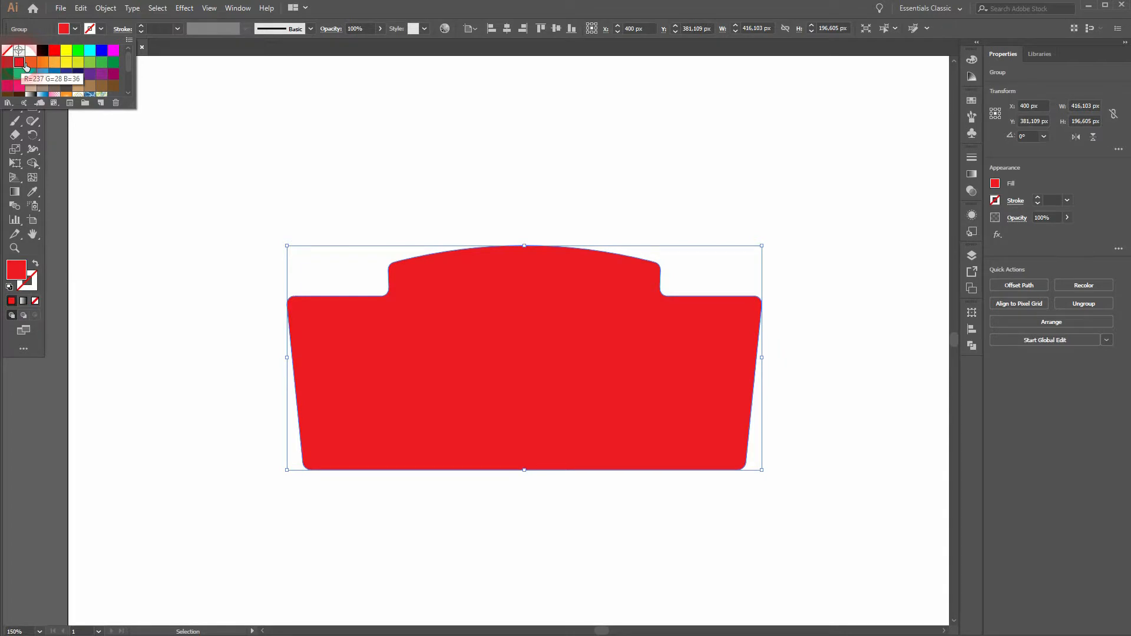
click(32, 62)
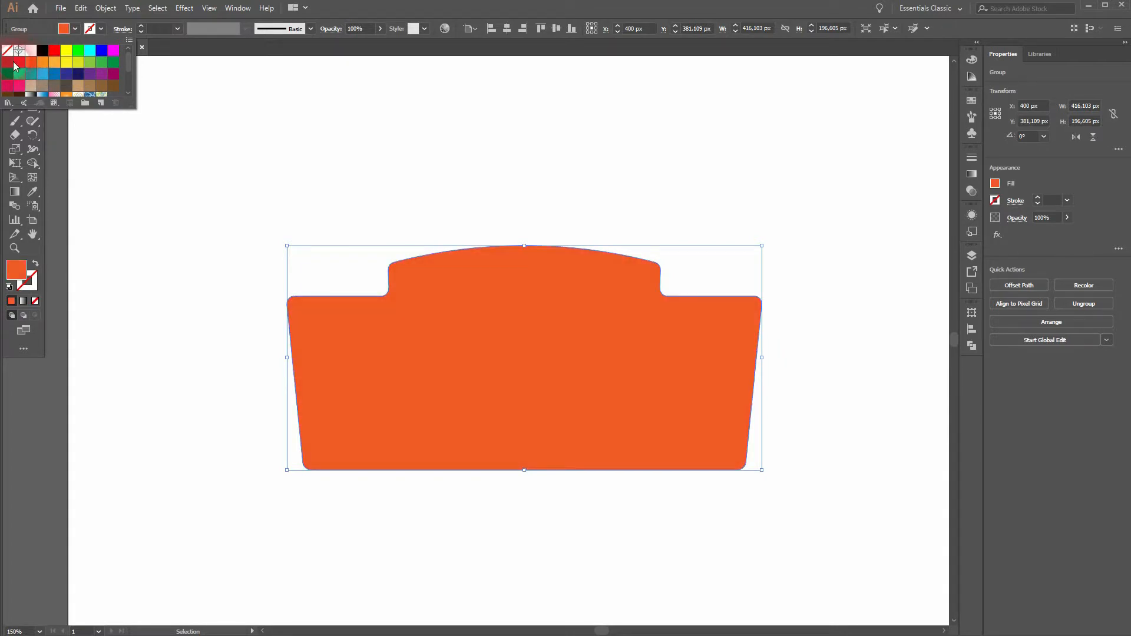
click(18, 63)
click(209, 288)
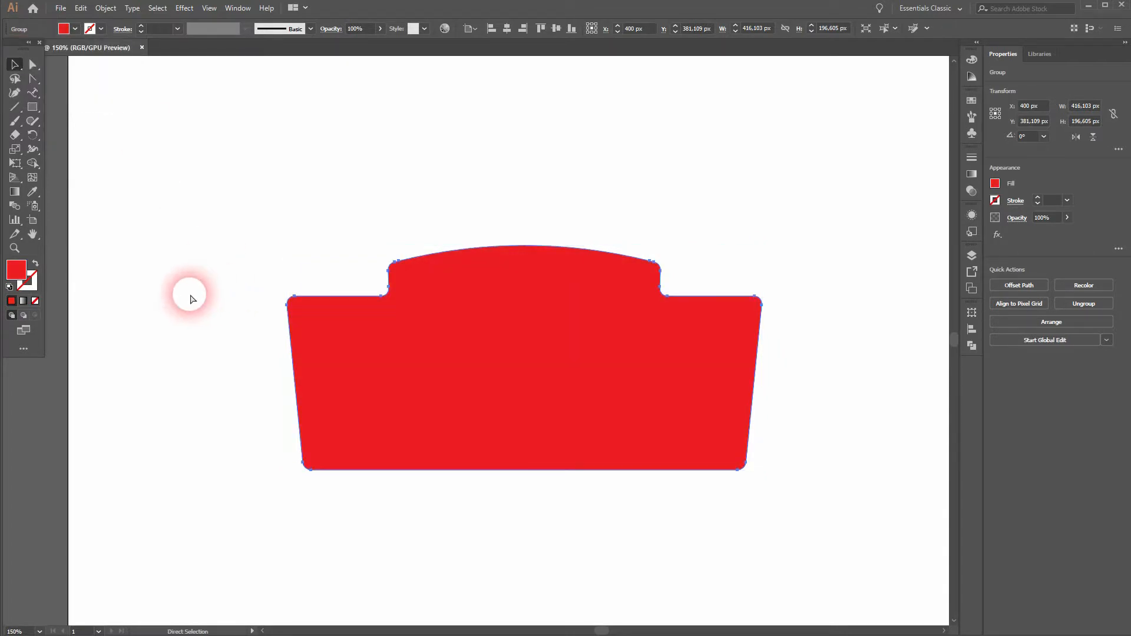
click(190, 298)
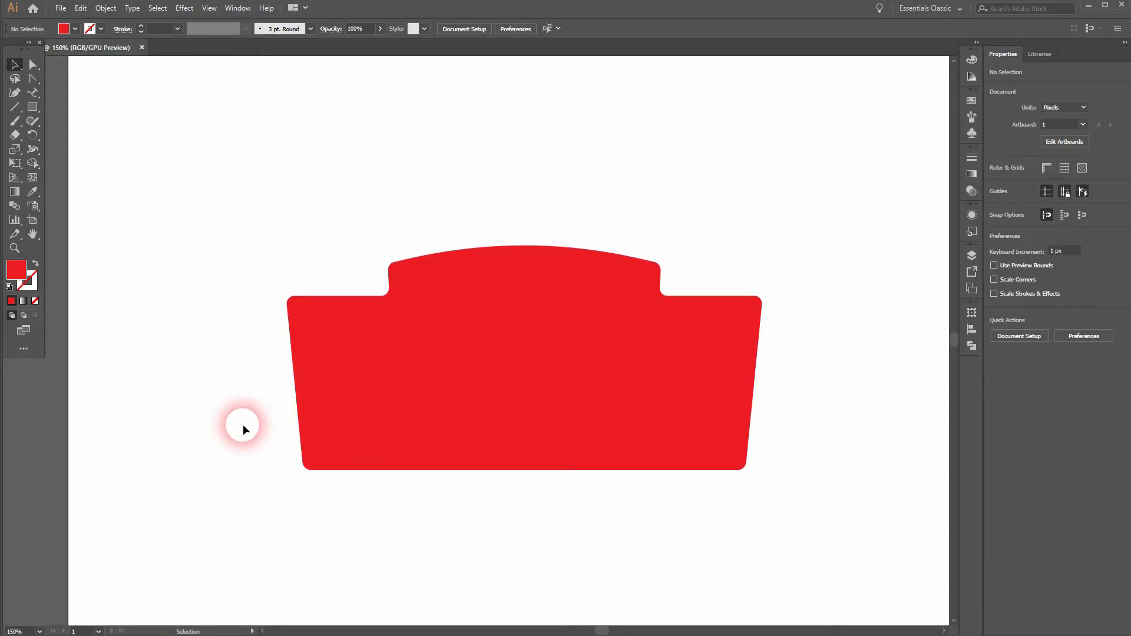
Step: Add a text object reading "LOGO" on the blank area to the left of the red shape
click(31, 93)
click(101, 185)
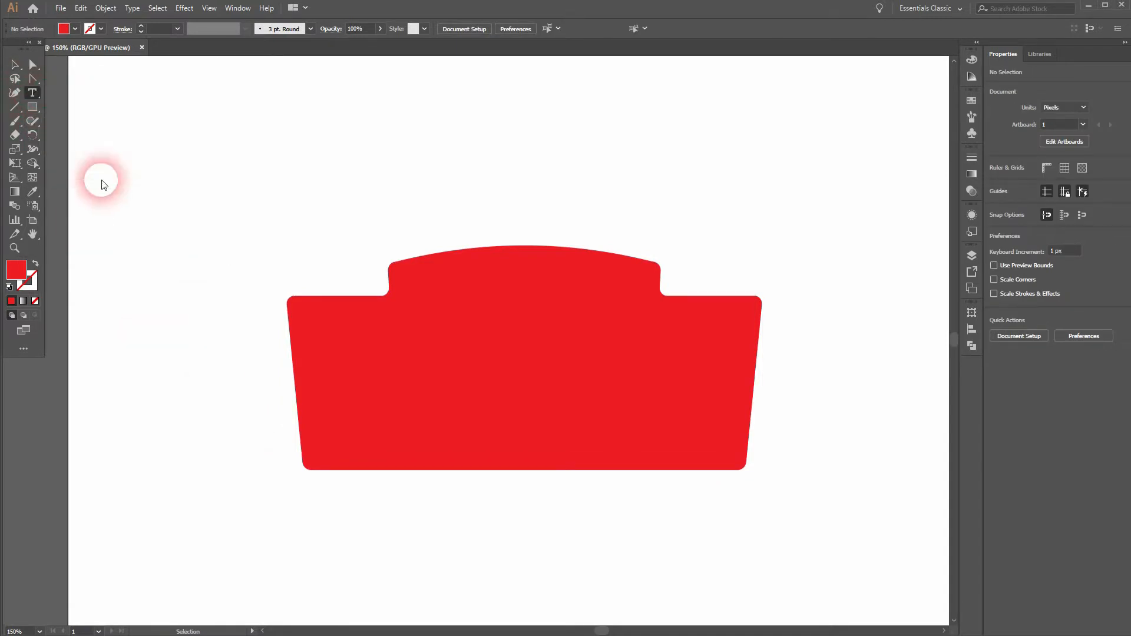
click(209, 418)
text(LOGO)
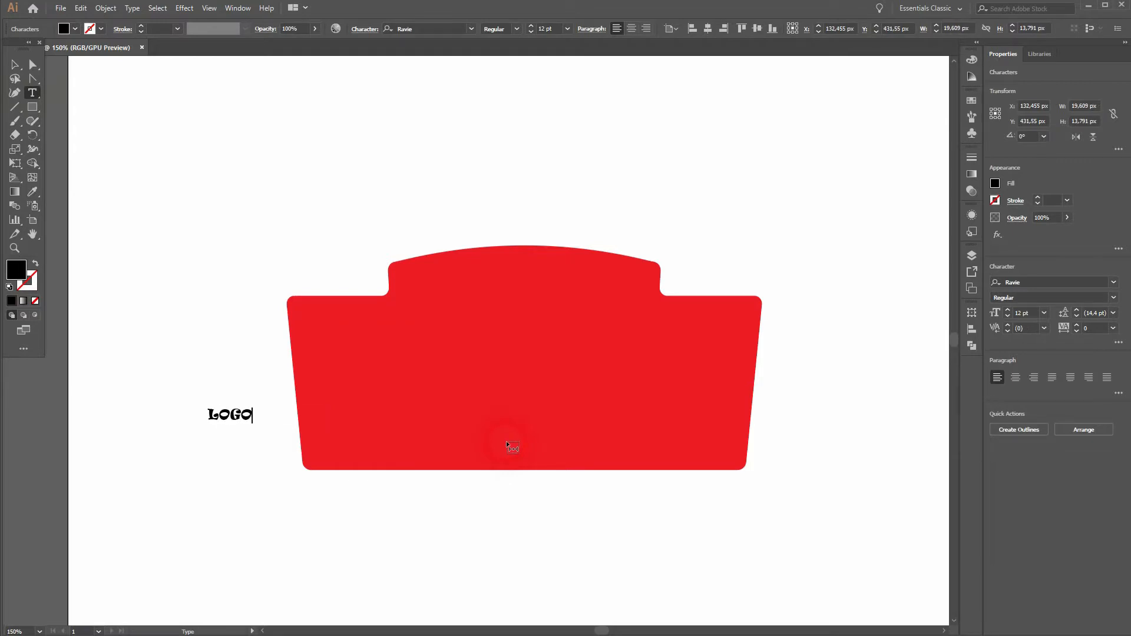
Step: Select the LOGO text object and change its fill color to white
click(74, 29)
click(218, 150)
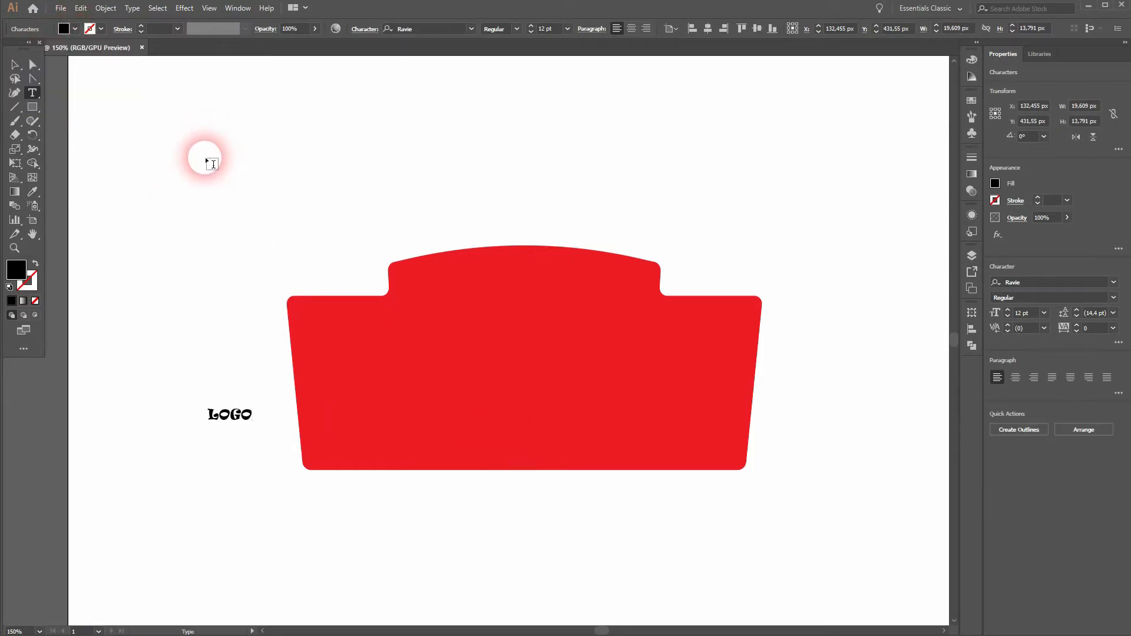
click(14, 64)
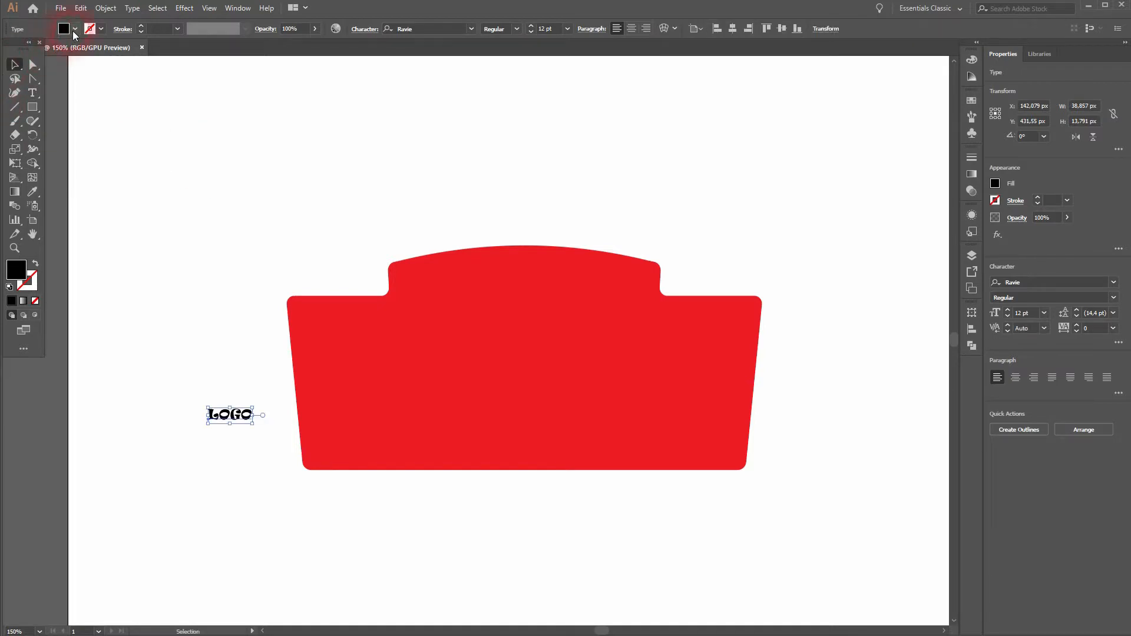
click(74, 28)
click(30, 50)
click(249, 421)
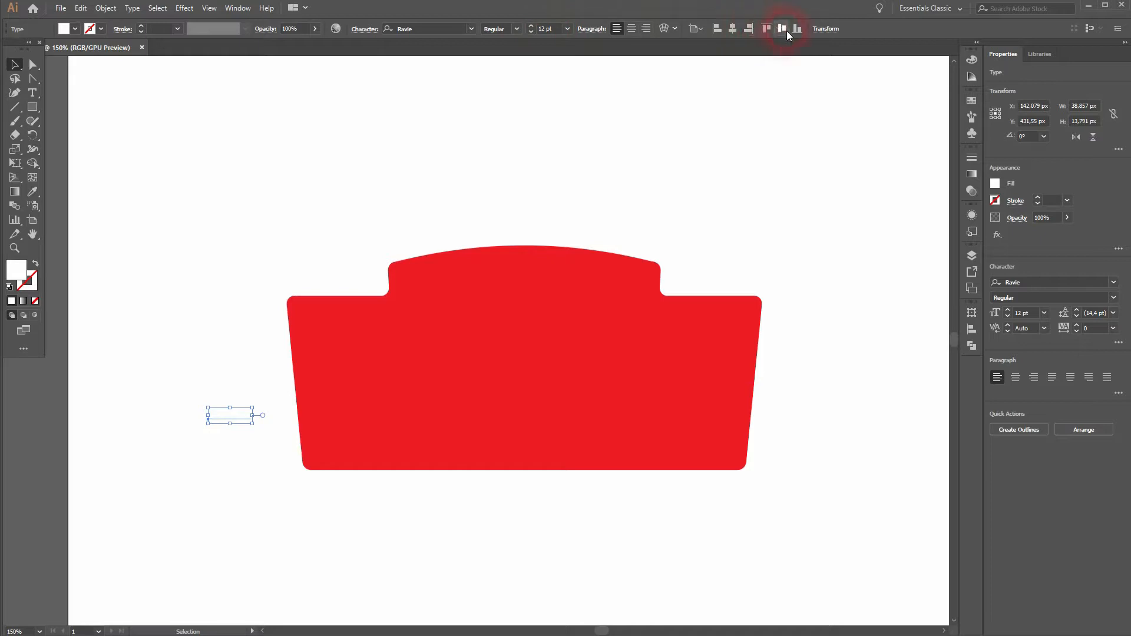
Step: Center the LOGO text horizontally on the artboard and enlarge it to about 363 px wide across the red shape
click(730, 30)
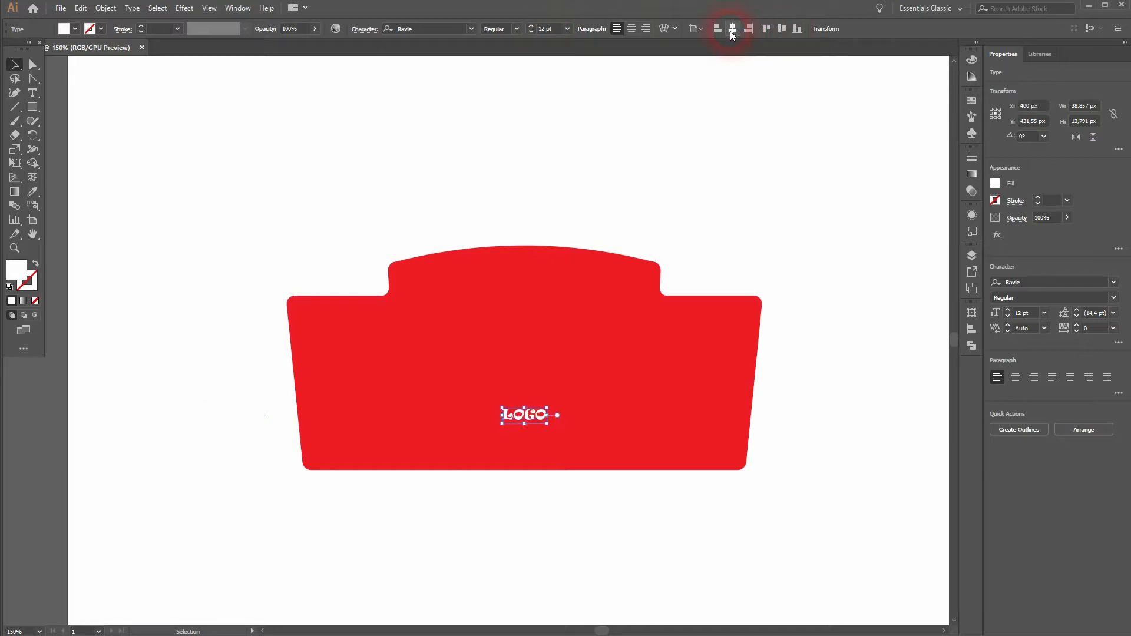
drag(548, 407, 734, 324)
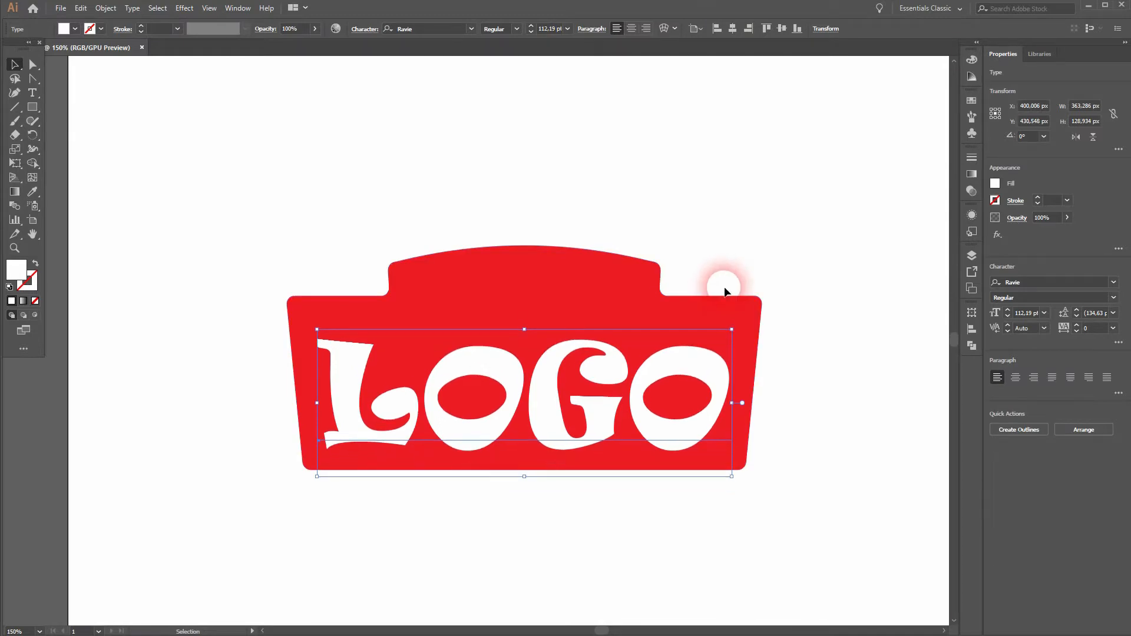
Step: Nudge the LOGO text up by about 10 px within the red shape and deselect it
key(Up)
key(Up)
key(Up)
key(Up)
key(Up)
key(Up)
key(Up)
key(Up)
key(Up)
key(Up)
click(854, 440)
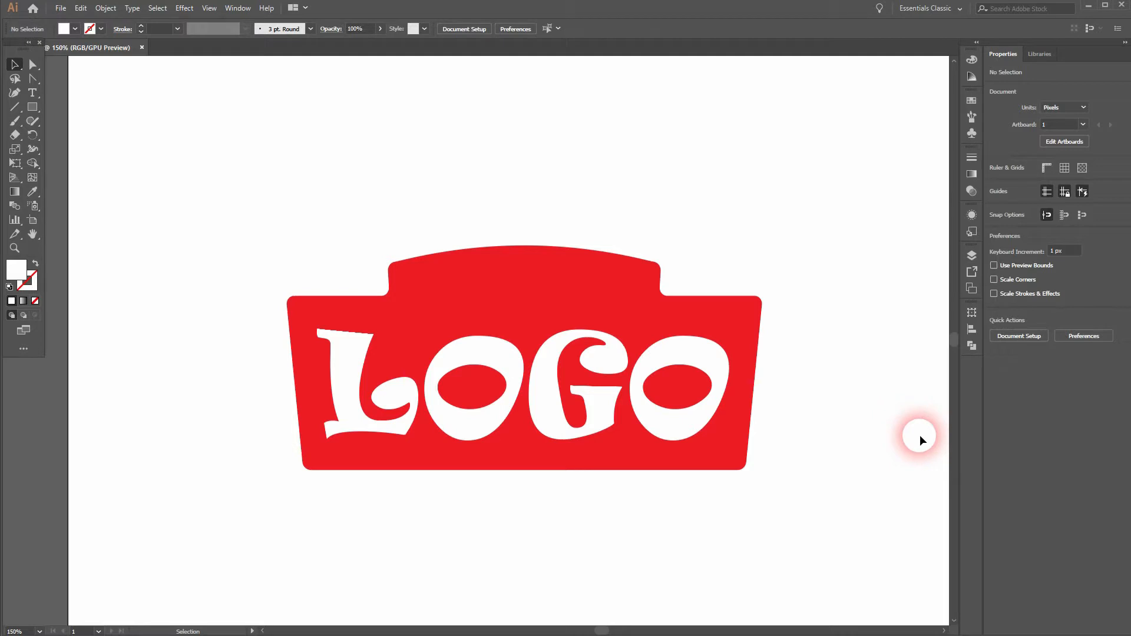
Step: Draw a straight horizontal Pen tool path about 194 px long above the LOGO text, inside the raised section of the red shape
click(32, 94)
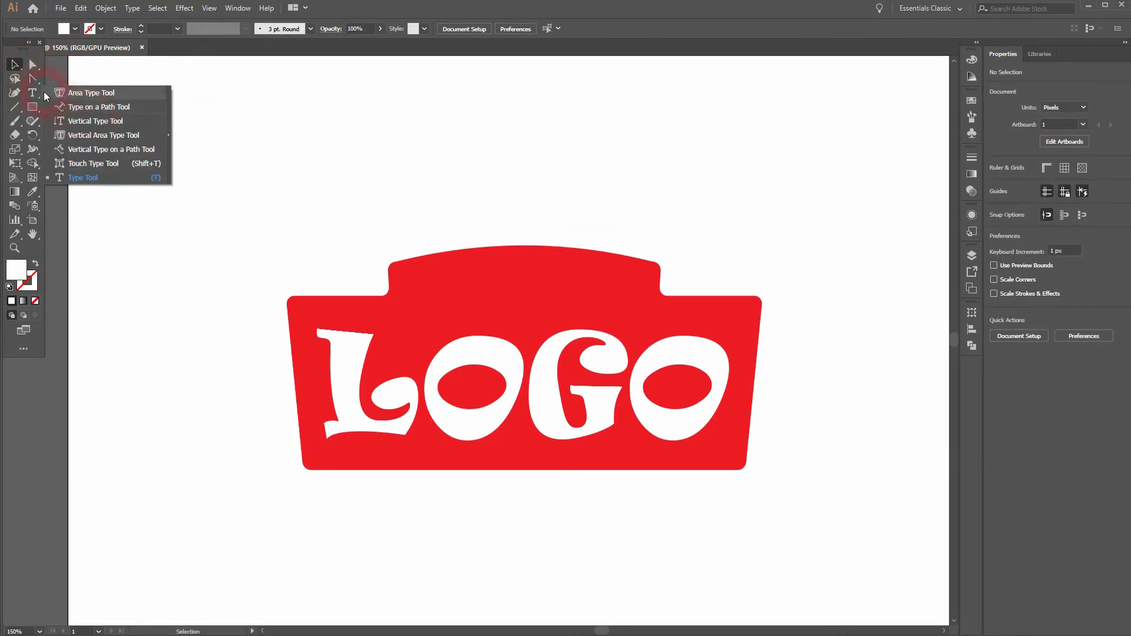
click(32, 79)
click(74, 80)
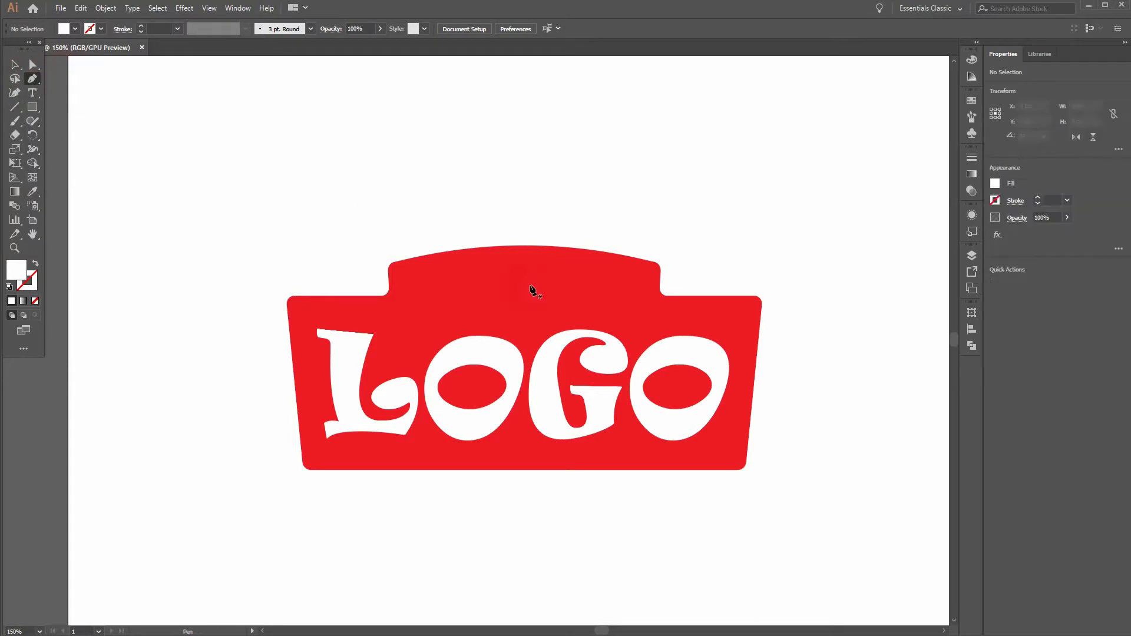
click(413, 295)
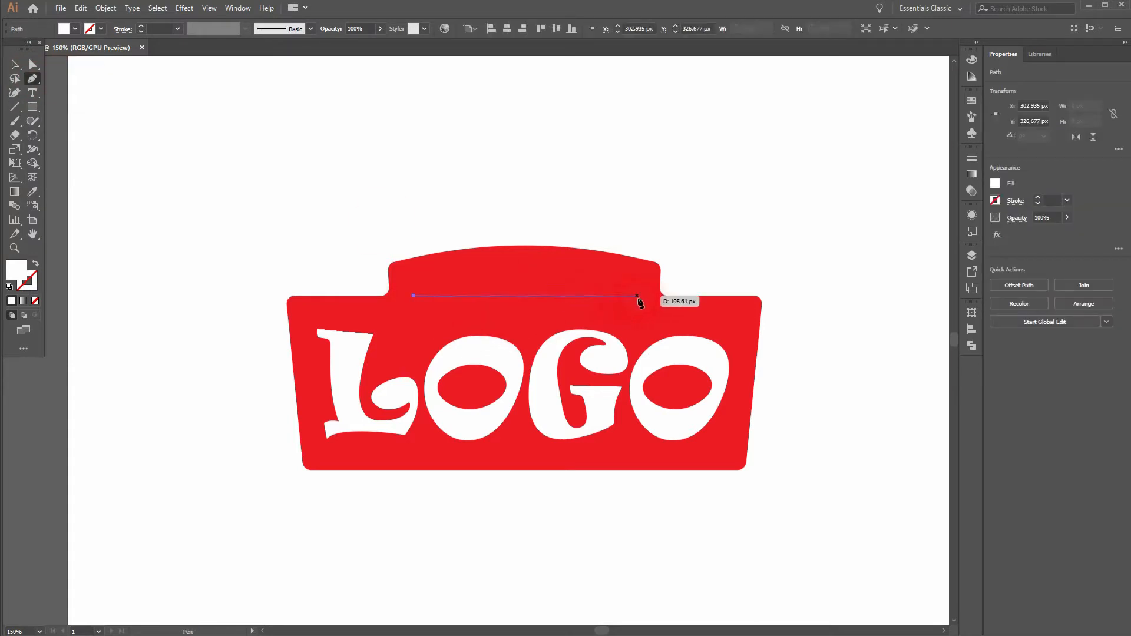
click(636, 298)
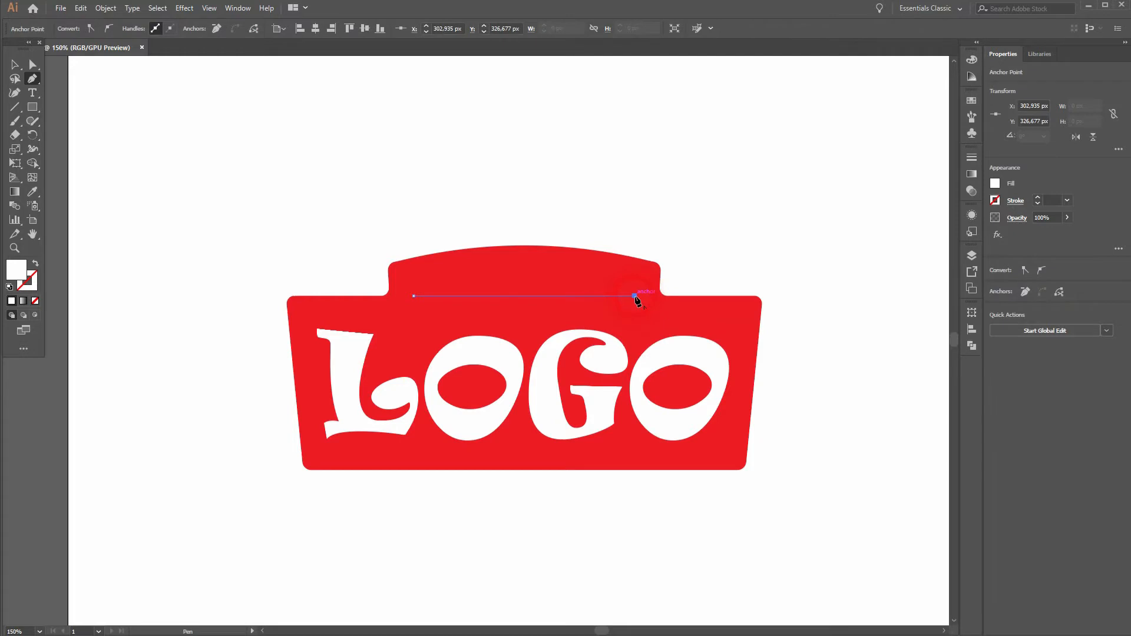
ctrl+click(802, 243)
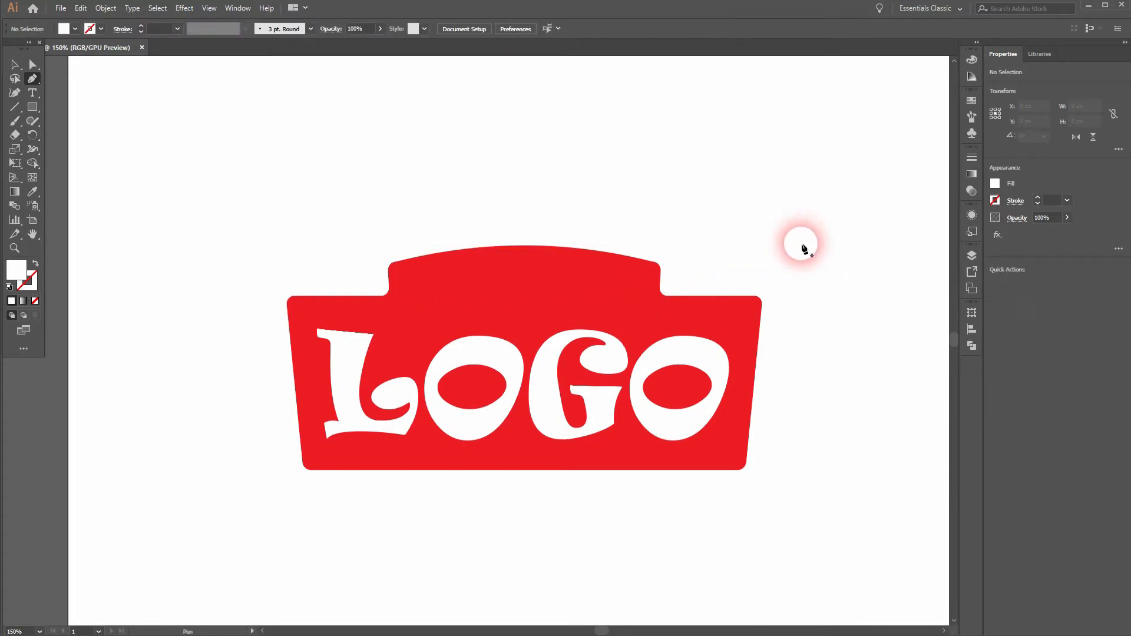
Step: Bend the middle of the straight path upward with the Anchor Point tool into a shallow arc about 12 px high
key(v)
click(524, 298)
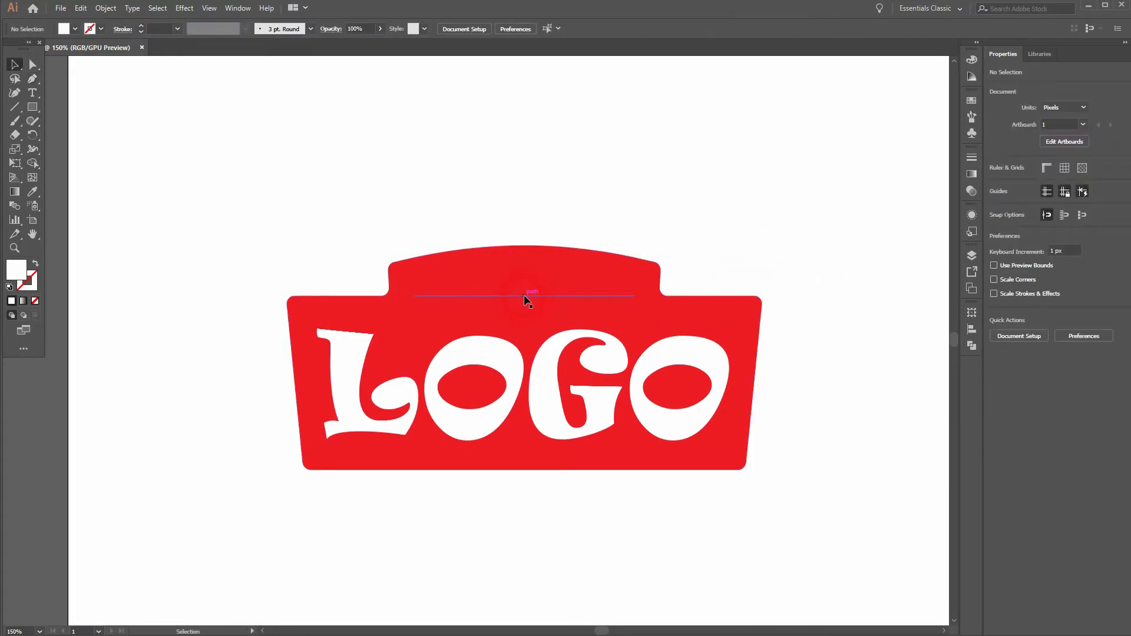
alt+click(32, 64)
scroll(635, 308, up, 2)
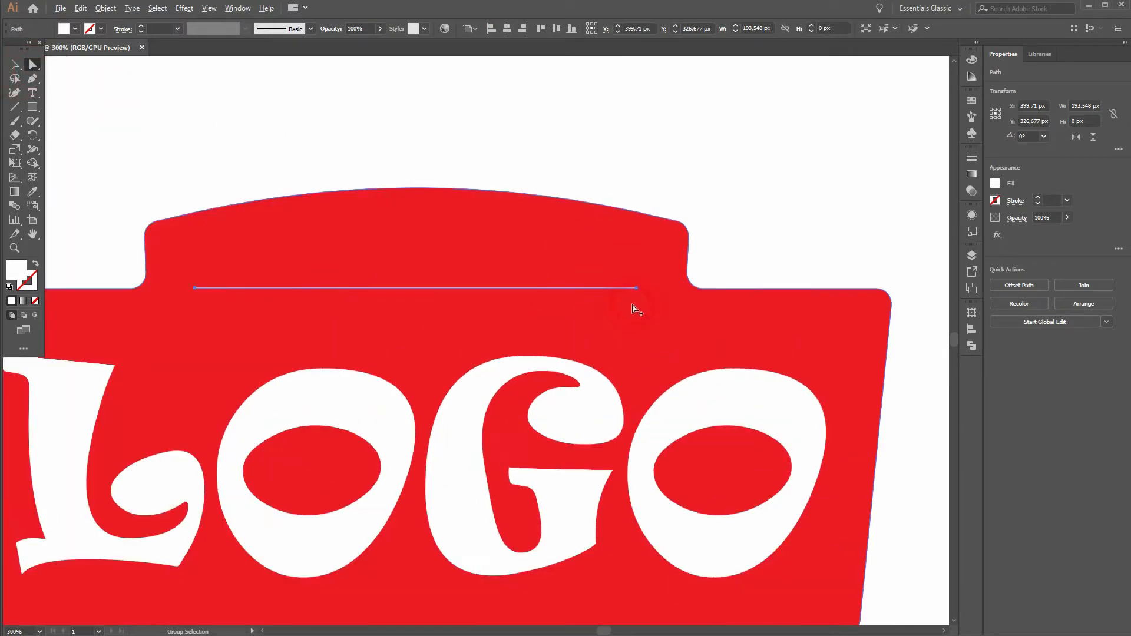
scroll(634, 308, up, 1)
key(a)
click(636, 288)
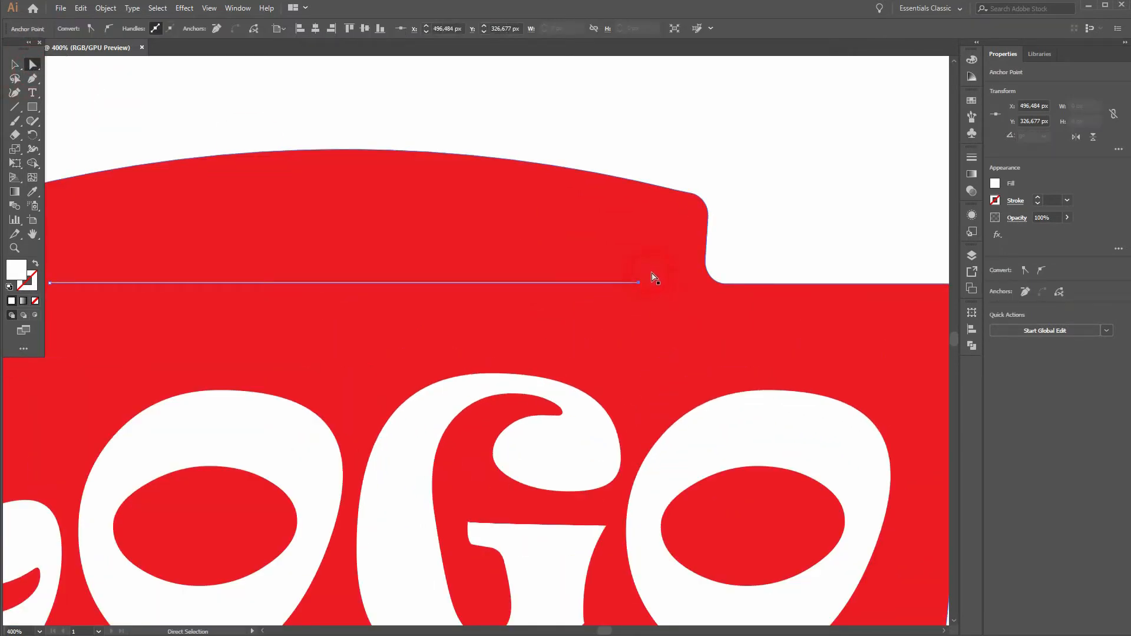
click(32, 78)
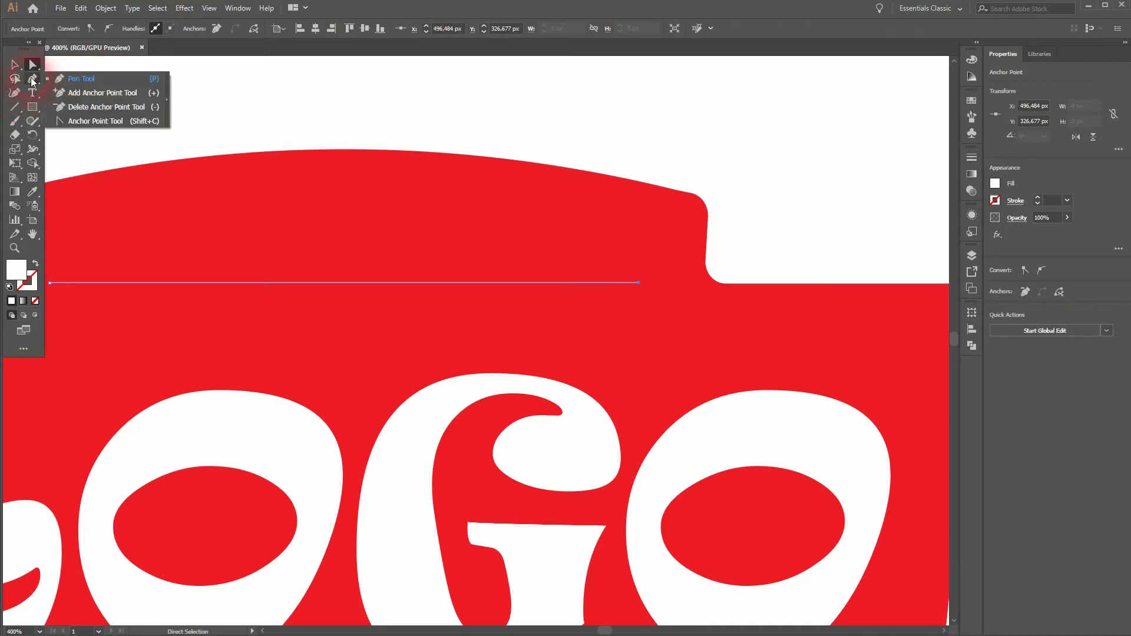
click(96, 122)
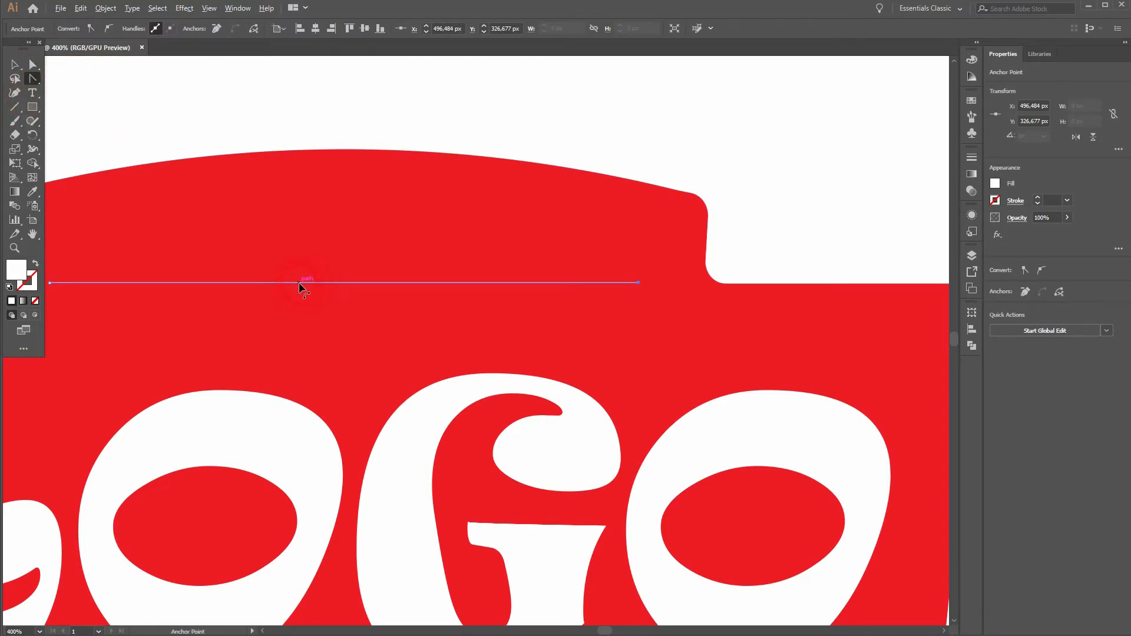
scroll(299, 282, down, 1)
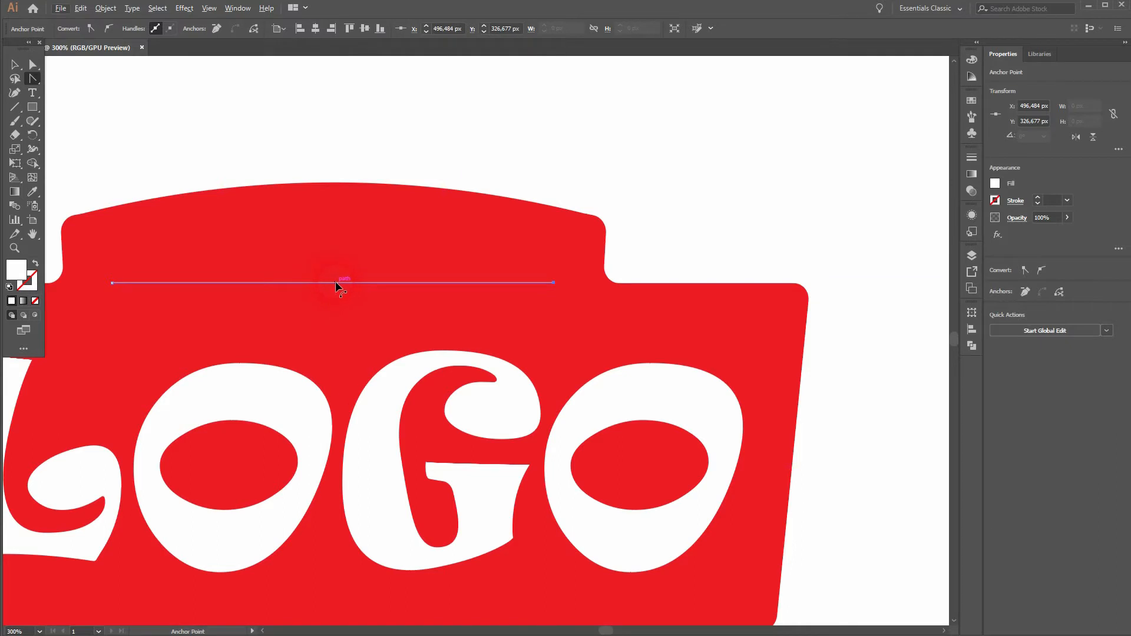
drag(333, 282, 334, 256)
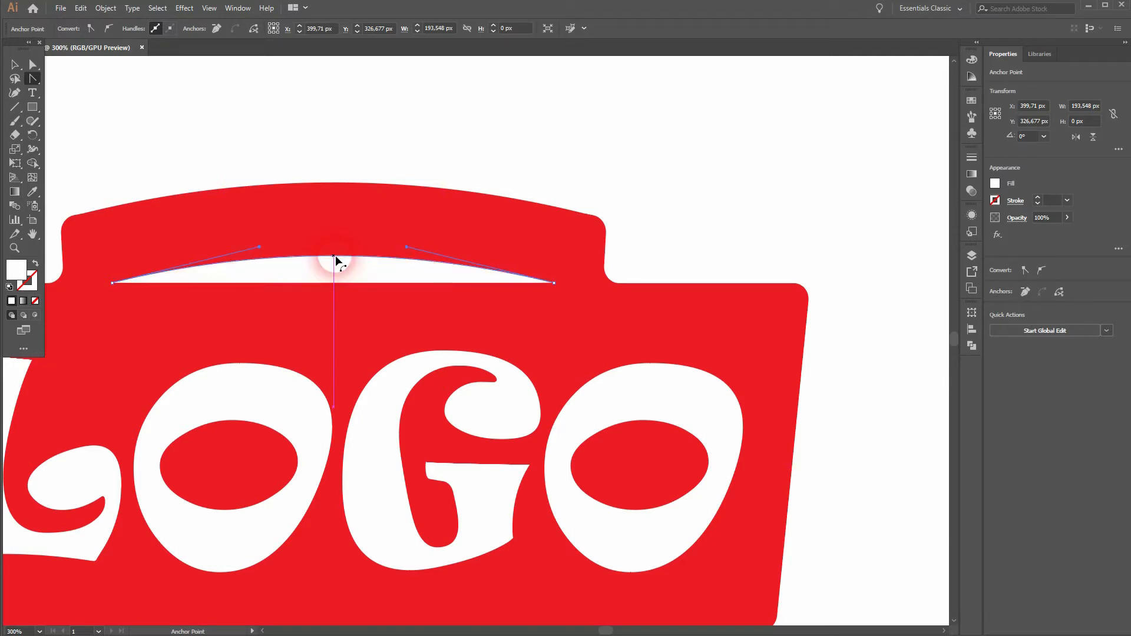
key(v)
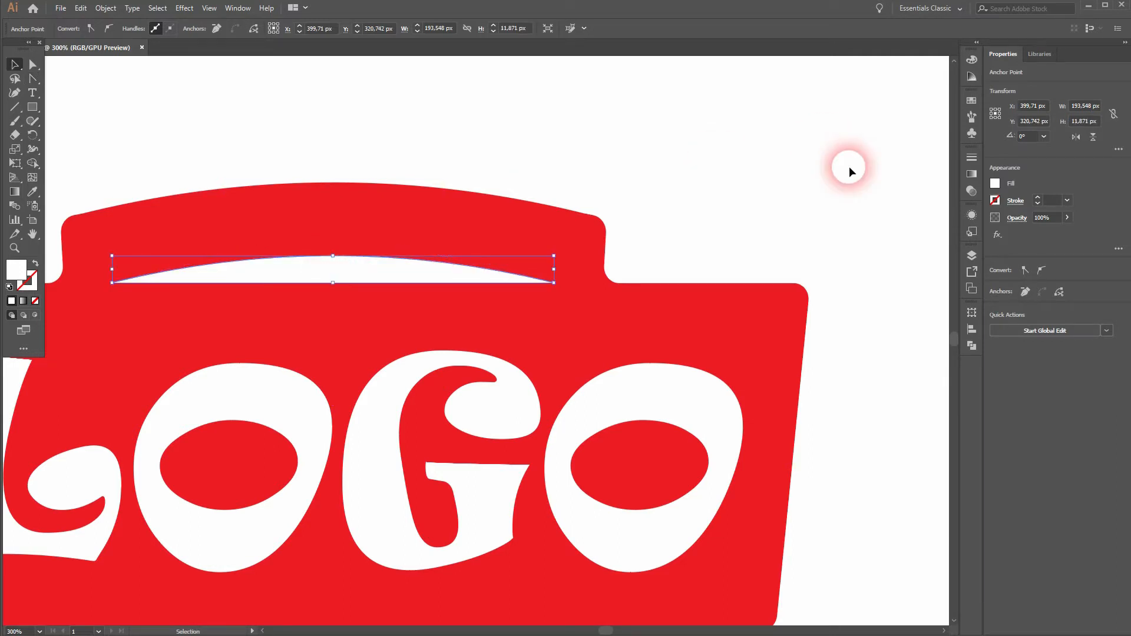
Step: Swap the arc's fill for a stroke and place type on the path reading "SINCE 2019"
click(34, 263)
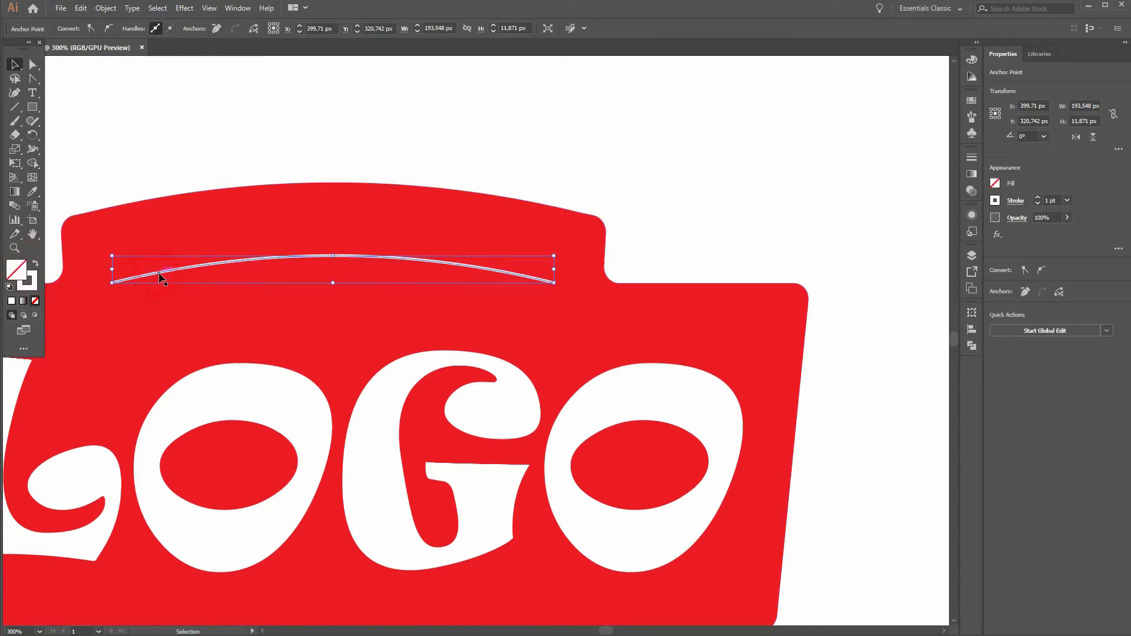
click(32, 93)
click(95, 108)
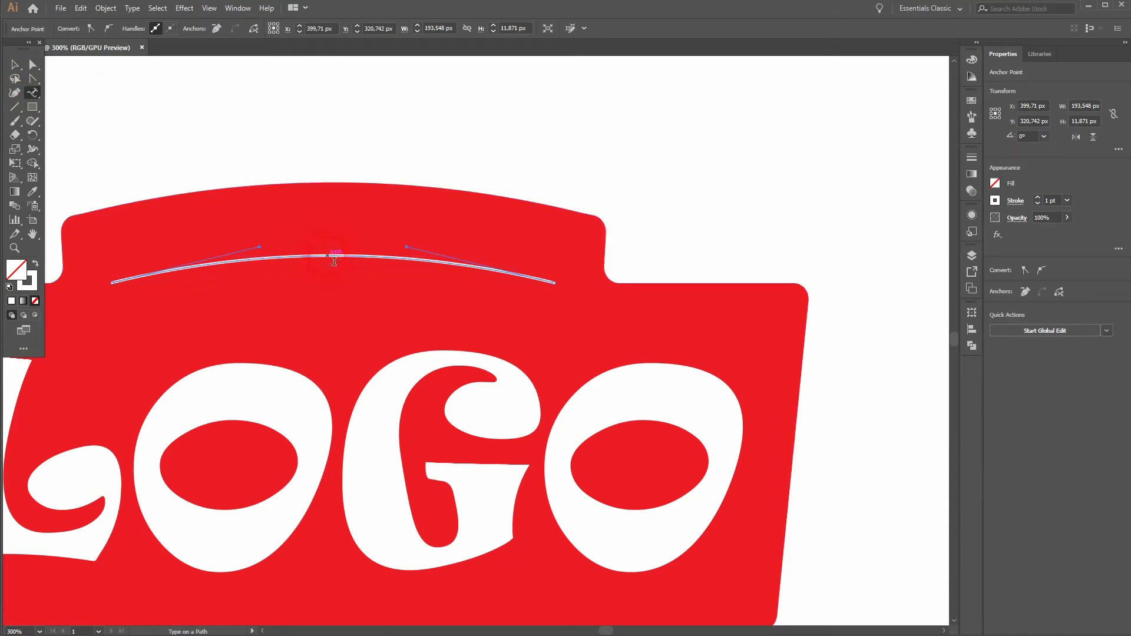
click(334, 261)
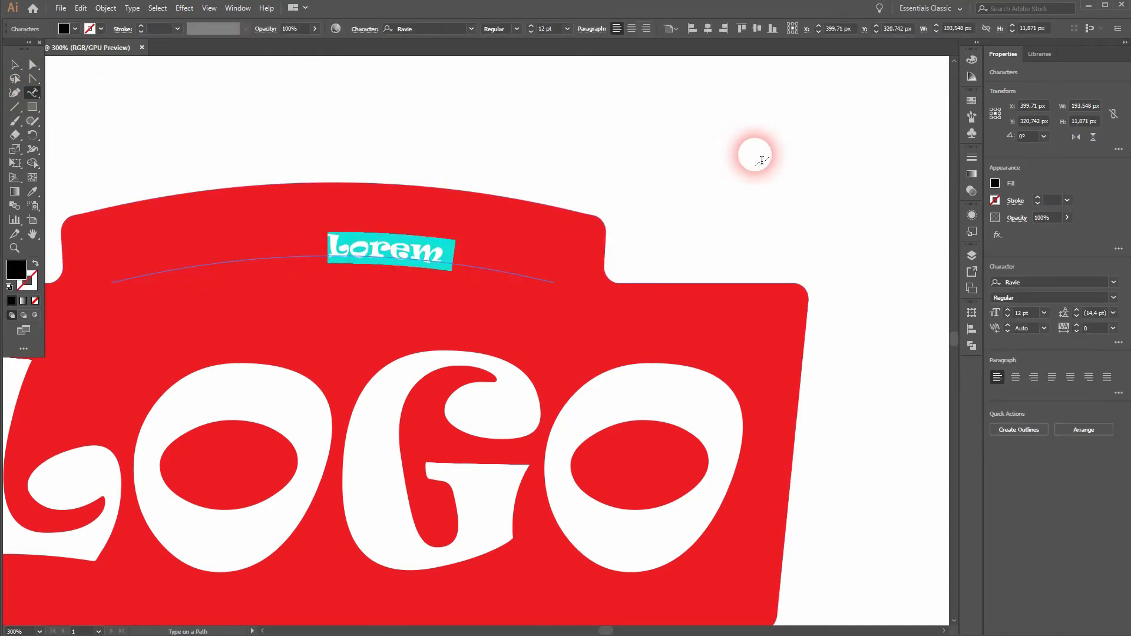
text(SINCE)
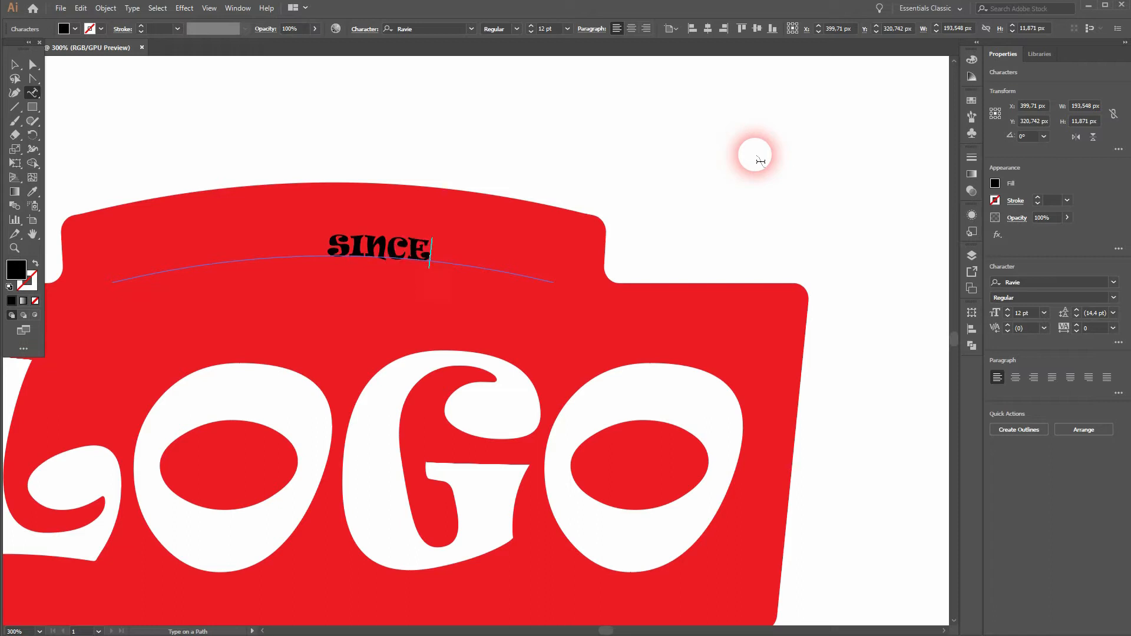
text( 2019)
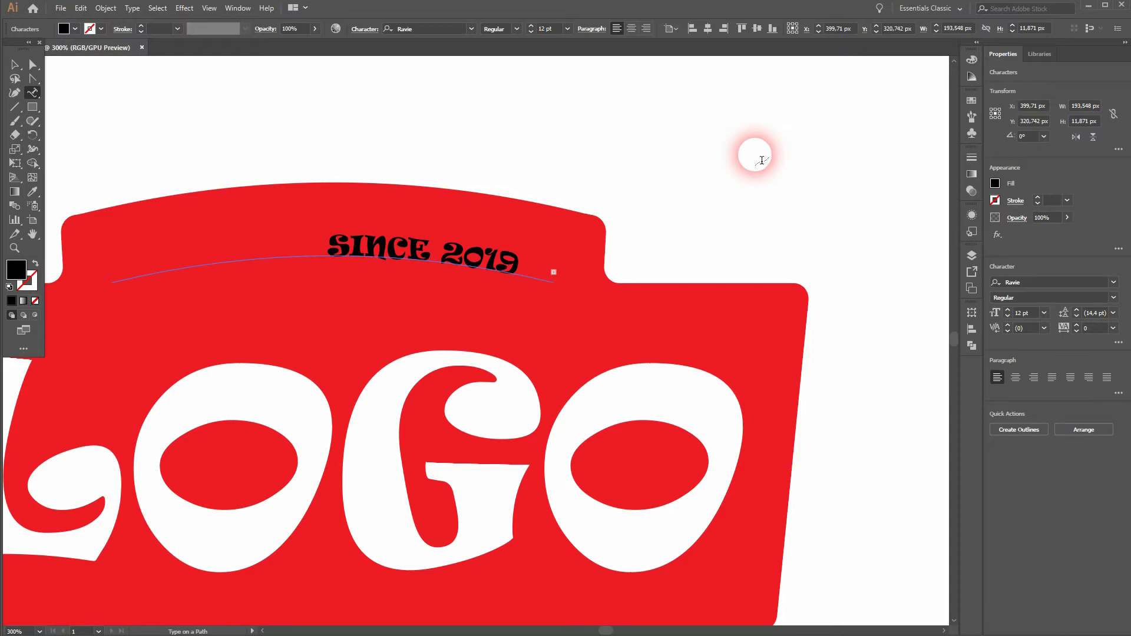
Step: Move the path text's start toward the arc's left end and extend the wording to "SINCE 2019 EST. | Co."
key(ctrl+a)
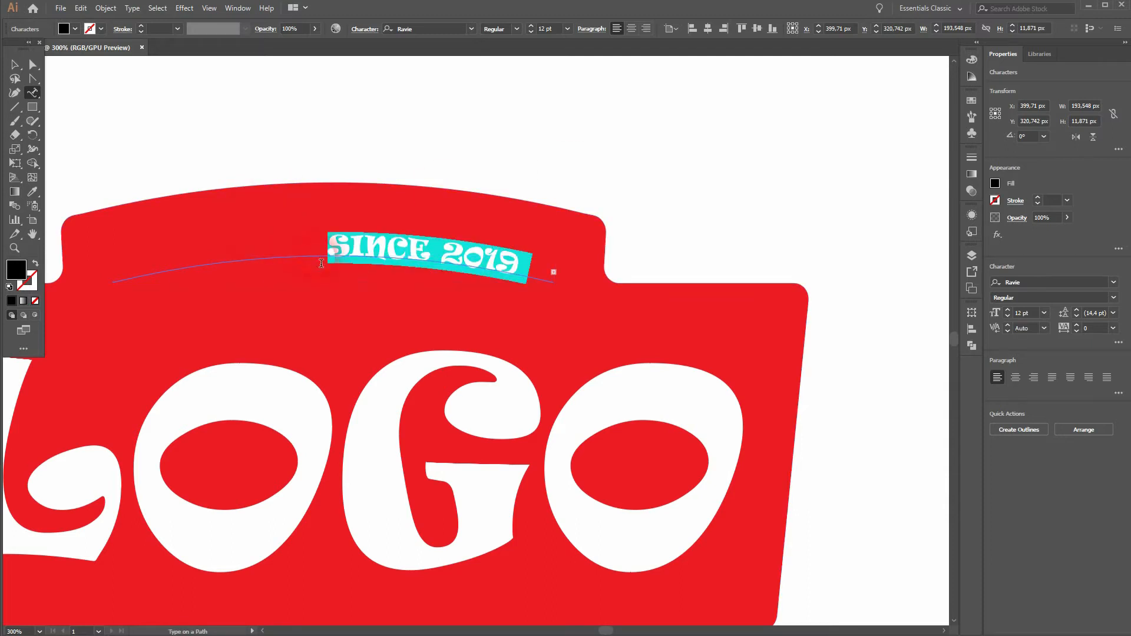
click(23, 69)
drag(325, 241, 179, 268)
drag(141, 275, 146, 281)
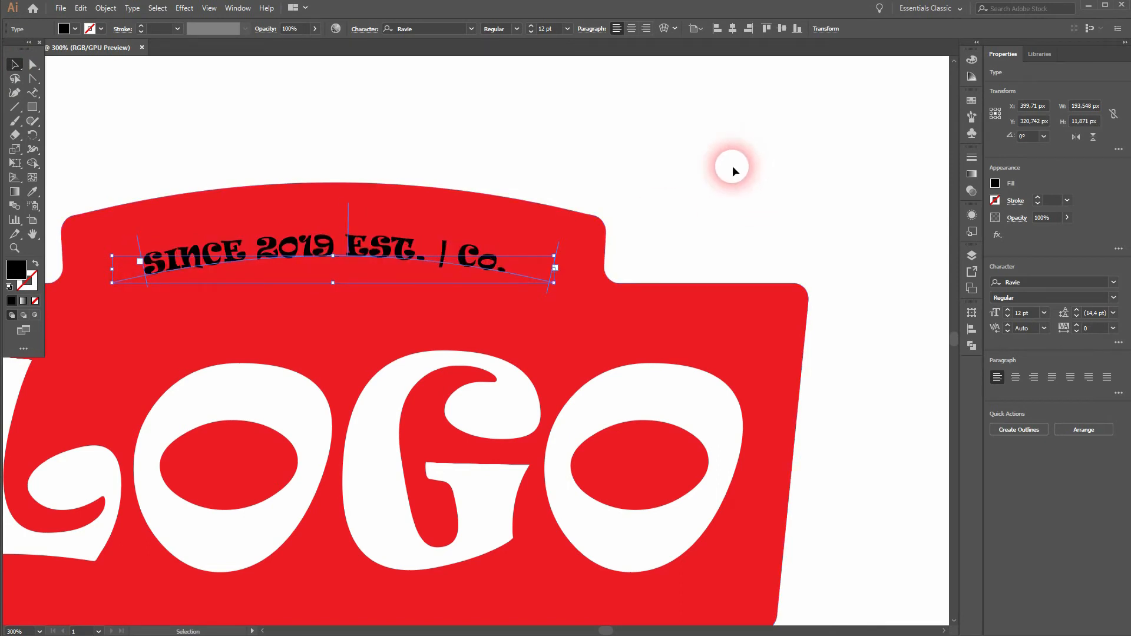
Step: Select the curved "SINCE 2019 EST. | Co." text, change its fill color to white and deselect it
key(ctrl+a)
click(218, 166)
click(293, 253)
click(75, 29)
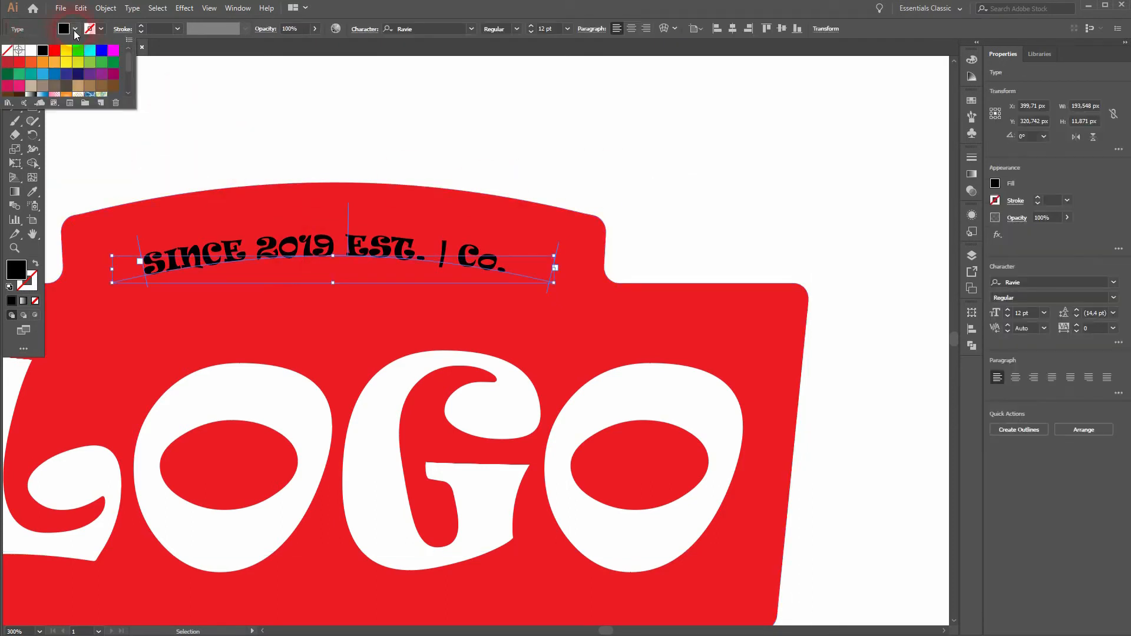
click(31, 50)
click(611, 152)
scroll(715, 171, down, 2)
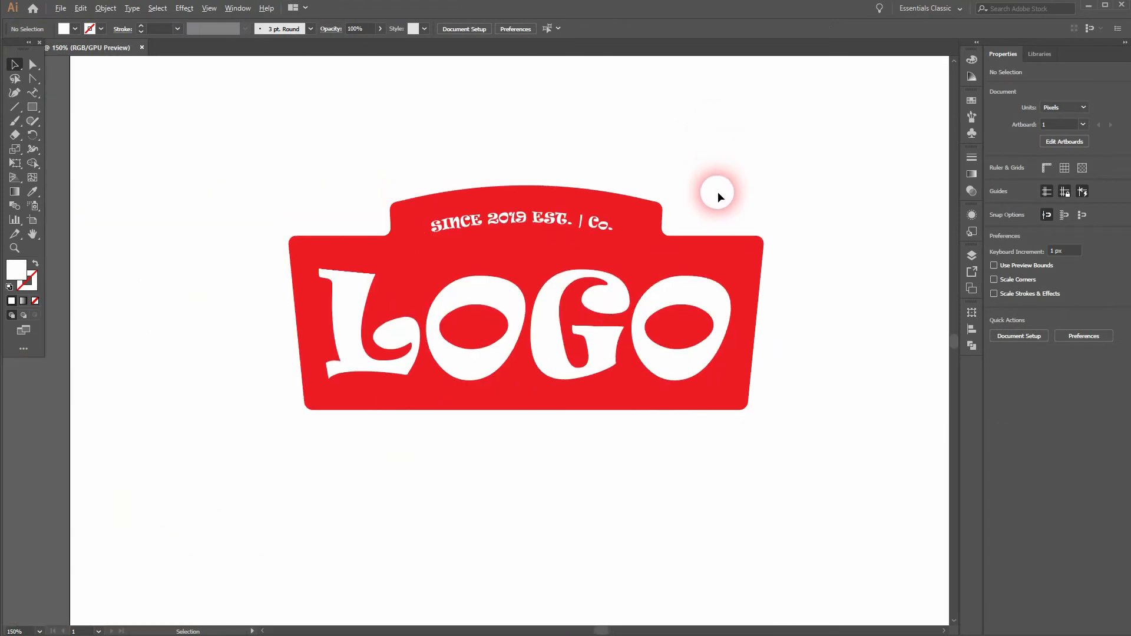
Step: Shift the curved text slightly to the right along its path to center it under the arched top
scroll(734, 196, up, 1)
click(481, 235)
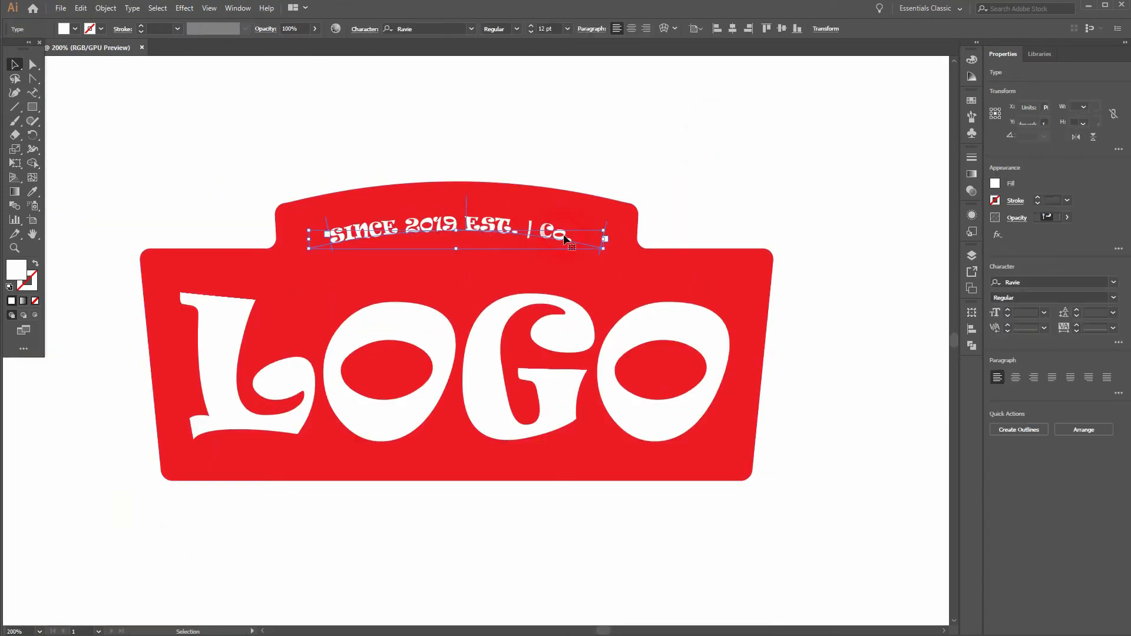
drag(468, 205, 477, 203)
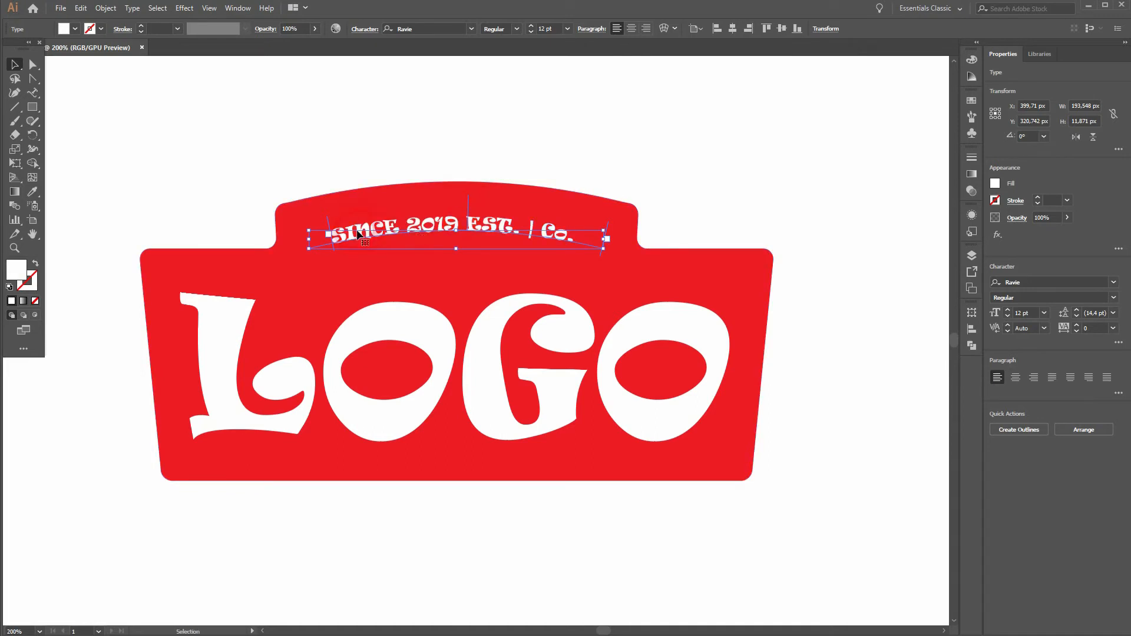
drag(329, 223, 339, 225)
click(833, 187)
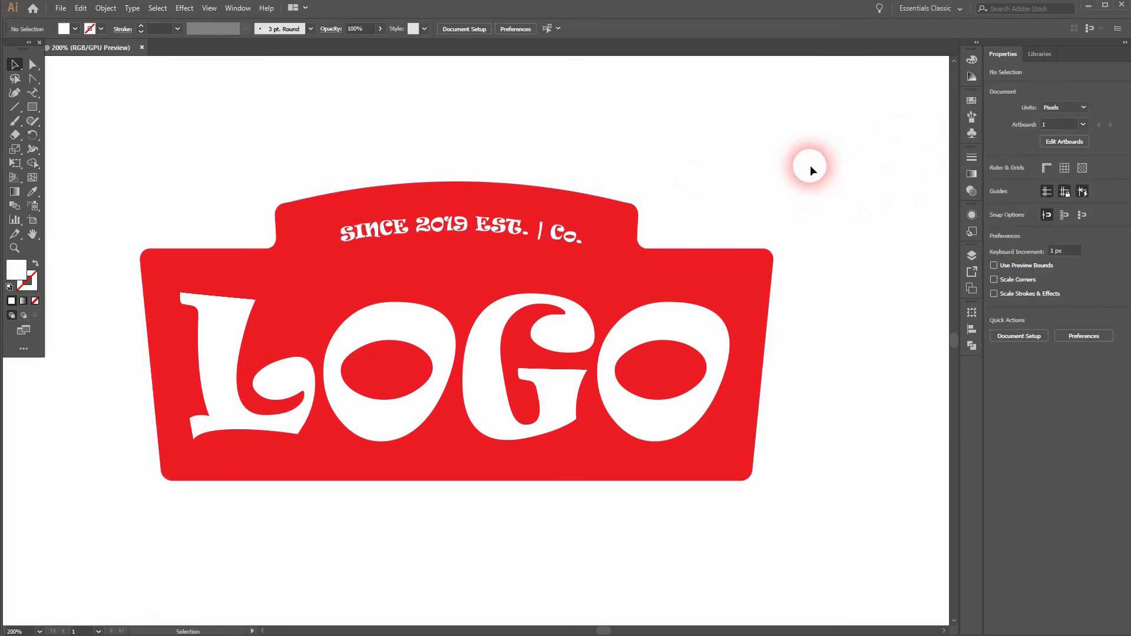
Step: Bend the curved text's path further upward with the Anchor Point tool, for an arc height of about 17.5 px
scroll(811, 170, down, 1)
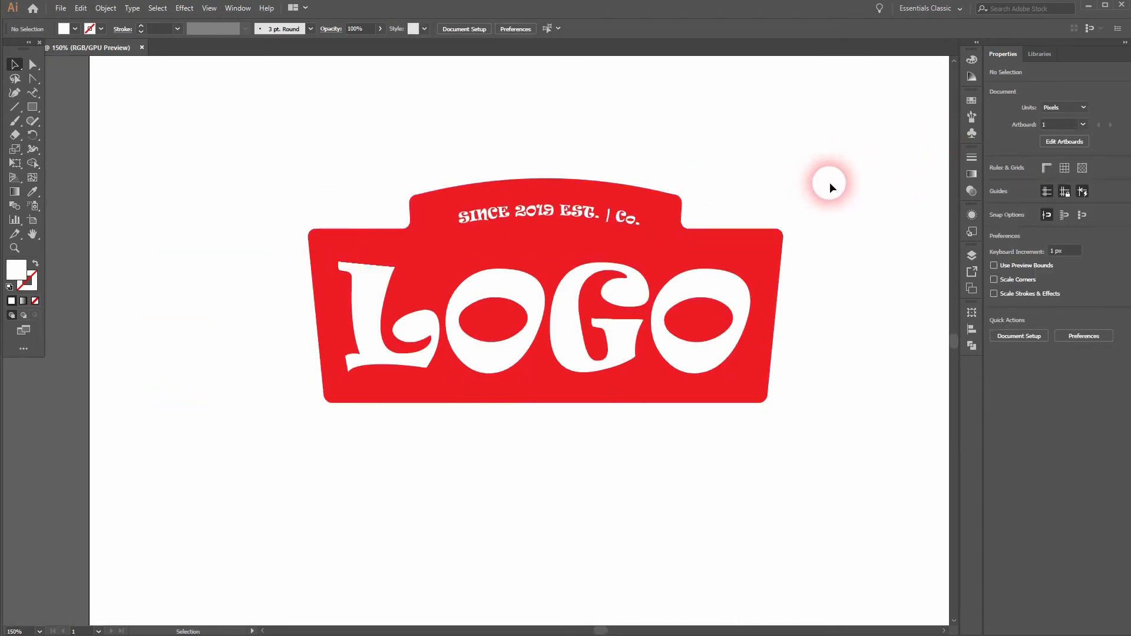
key(ctrl+0)
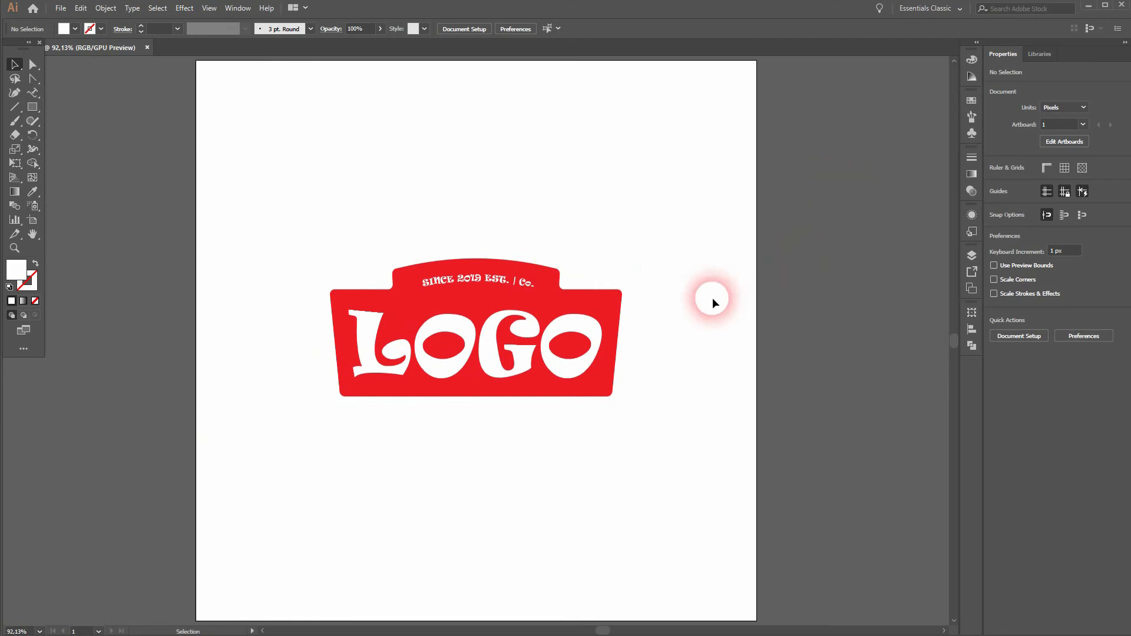
scroll(693, 334, up, 2)
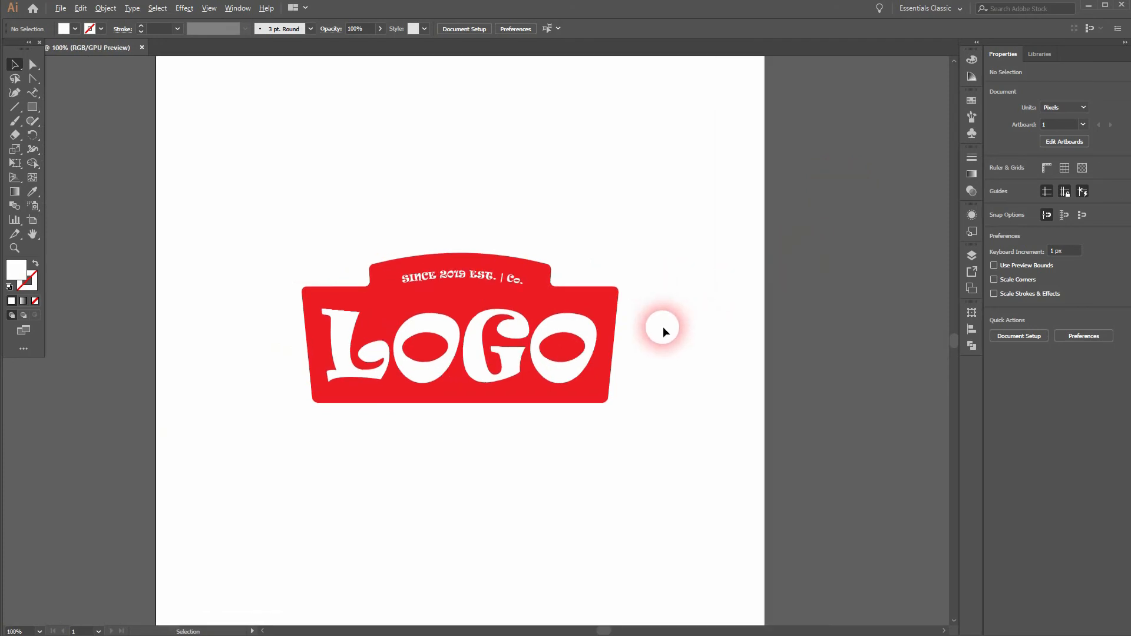
drag(672, 325, 818, 462)
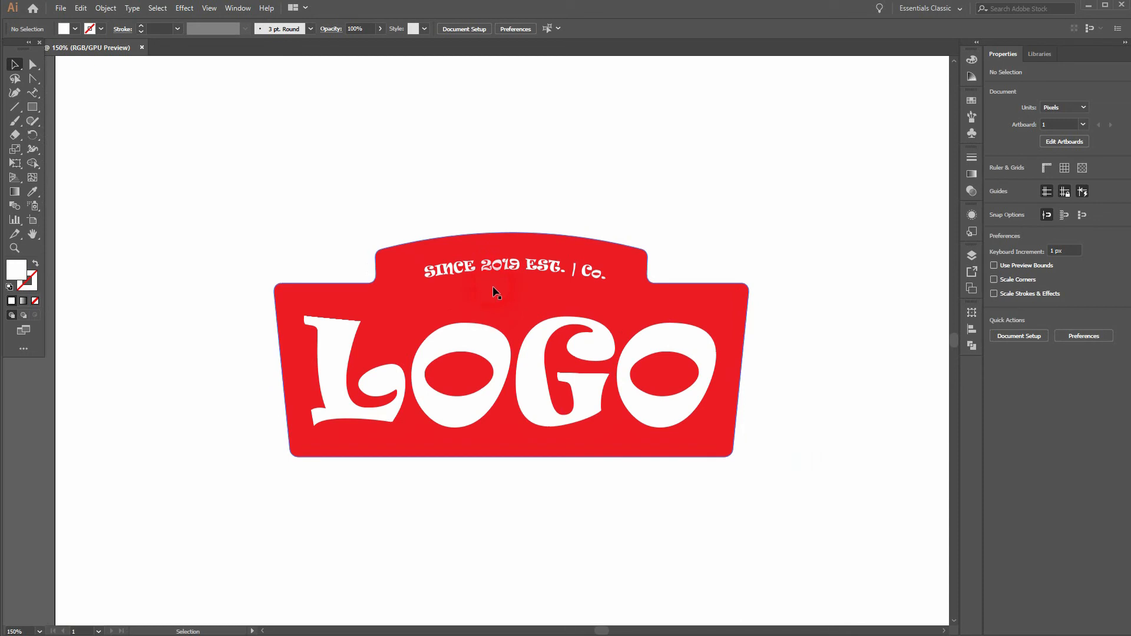
click(493, 270)
click(32, 78)
drag(512, 269, 513, 263)
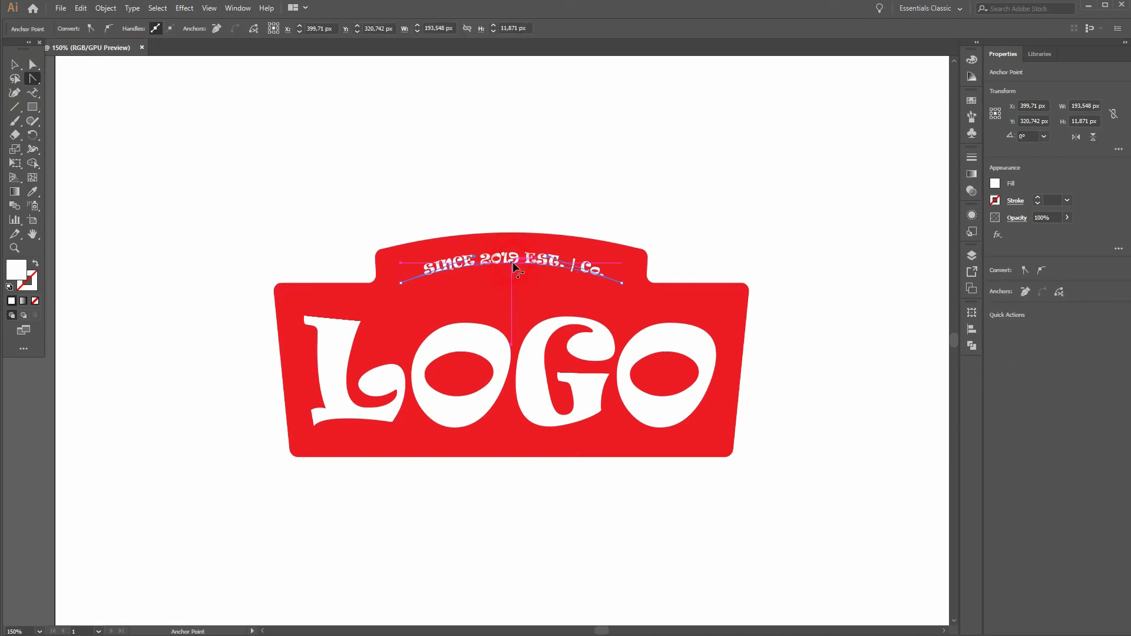
click(865, 374)
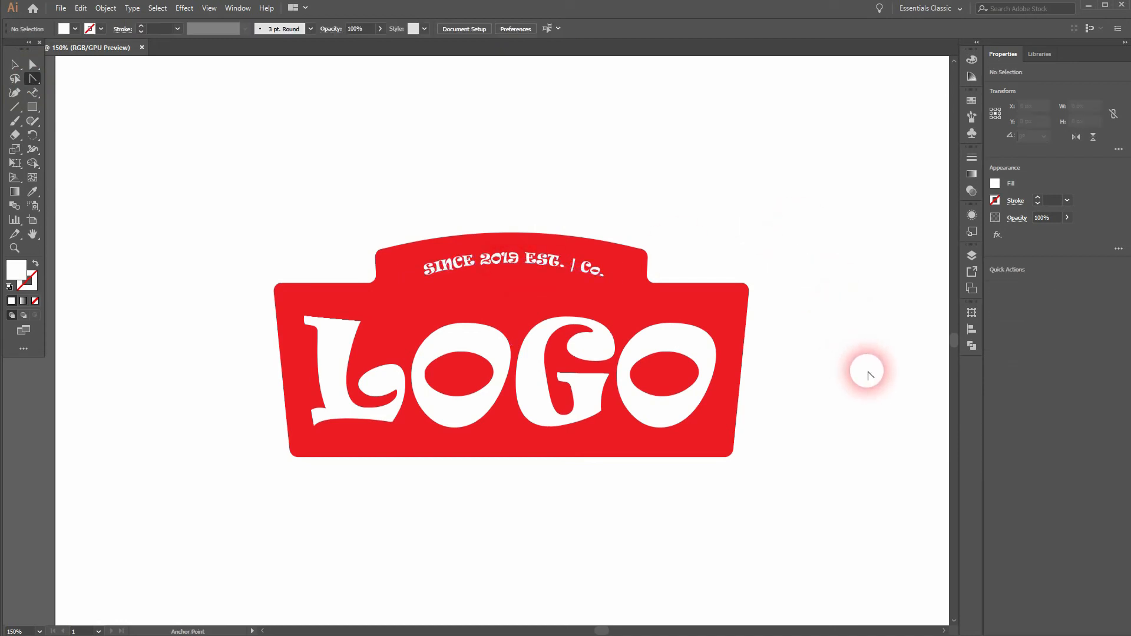
Step: Nudge the curved text down by about 10 px to sit between the arched top and the LOGO text
key(v)
click(502, 259)
key(Down)
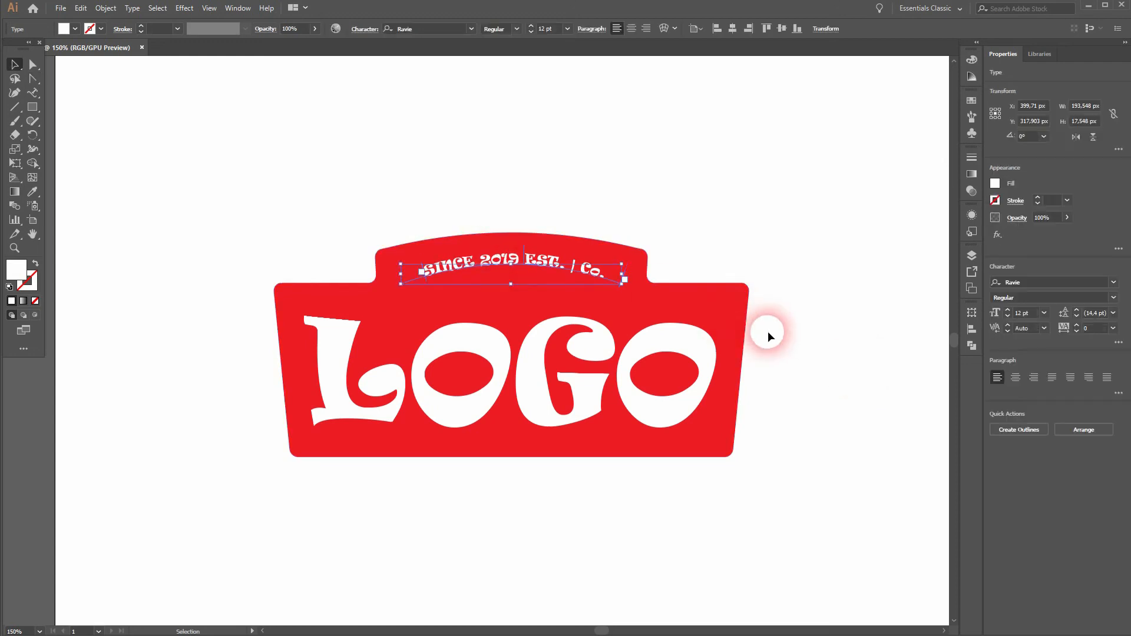
key(Down)
key(Down)
click(855, 336)
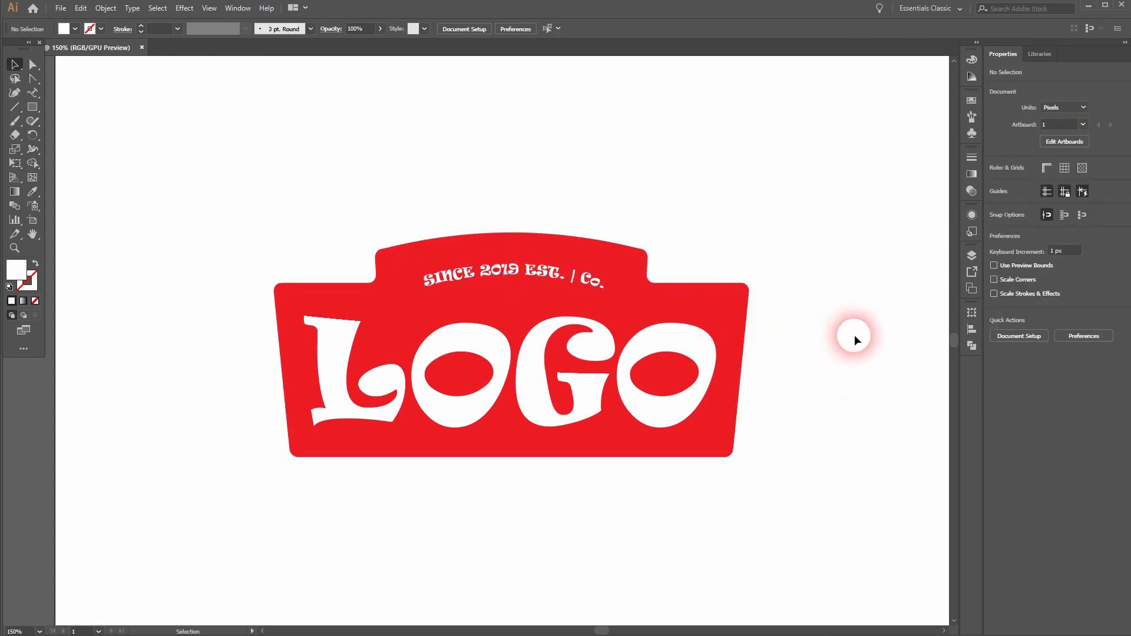